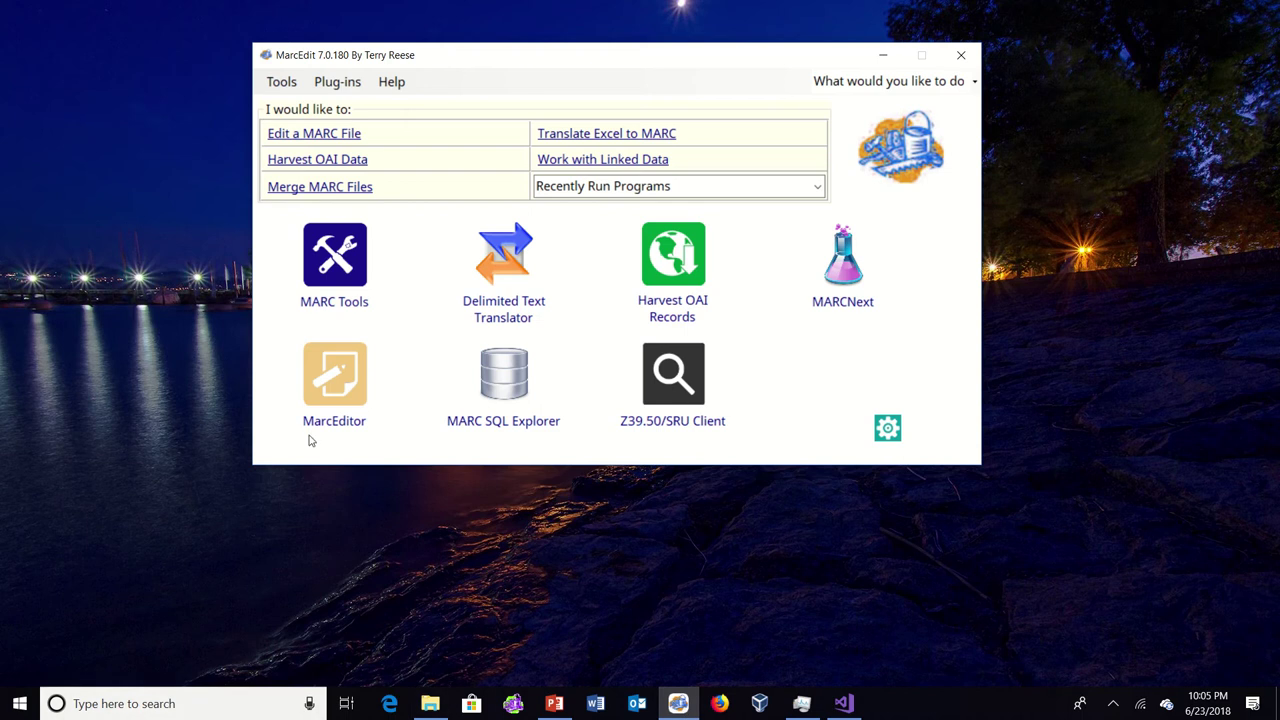
# Start MarcEditor and open the recently used file arabic_oclc.mrk
pyautogui.click(344, 384)
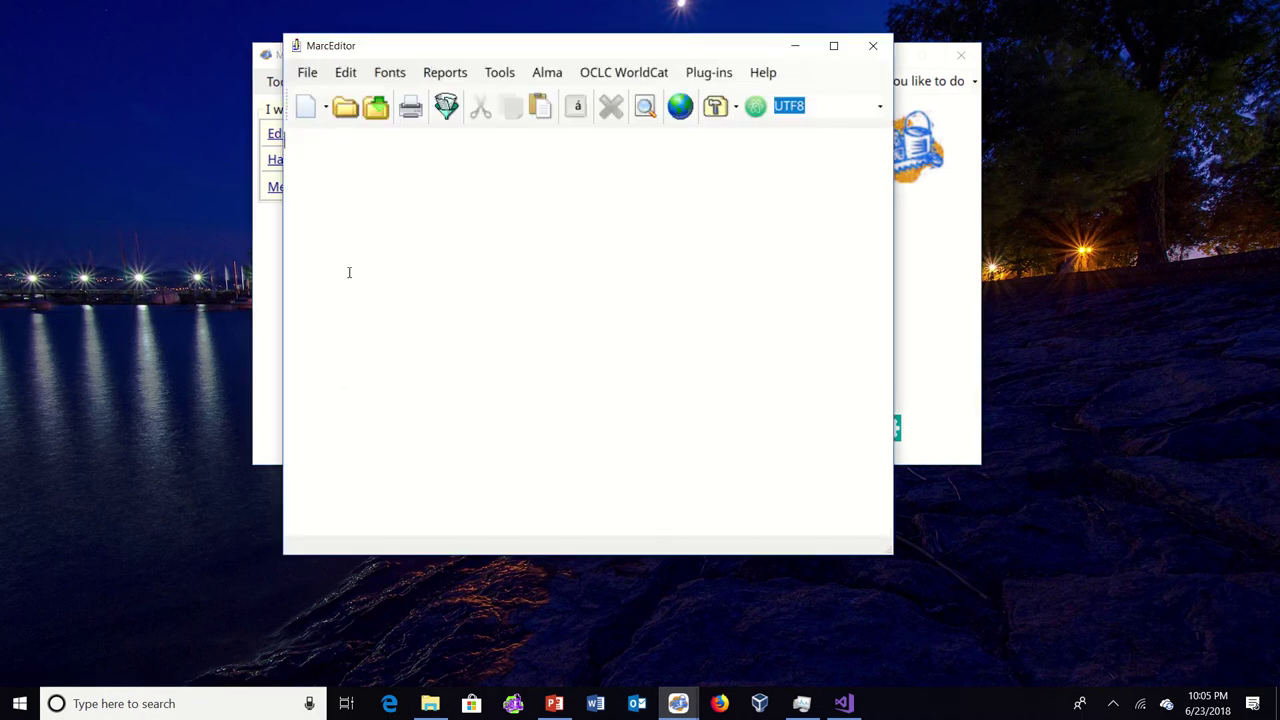
pyautogui.click(310, 72)
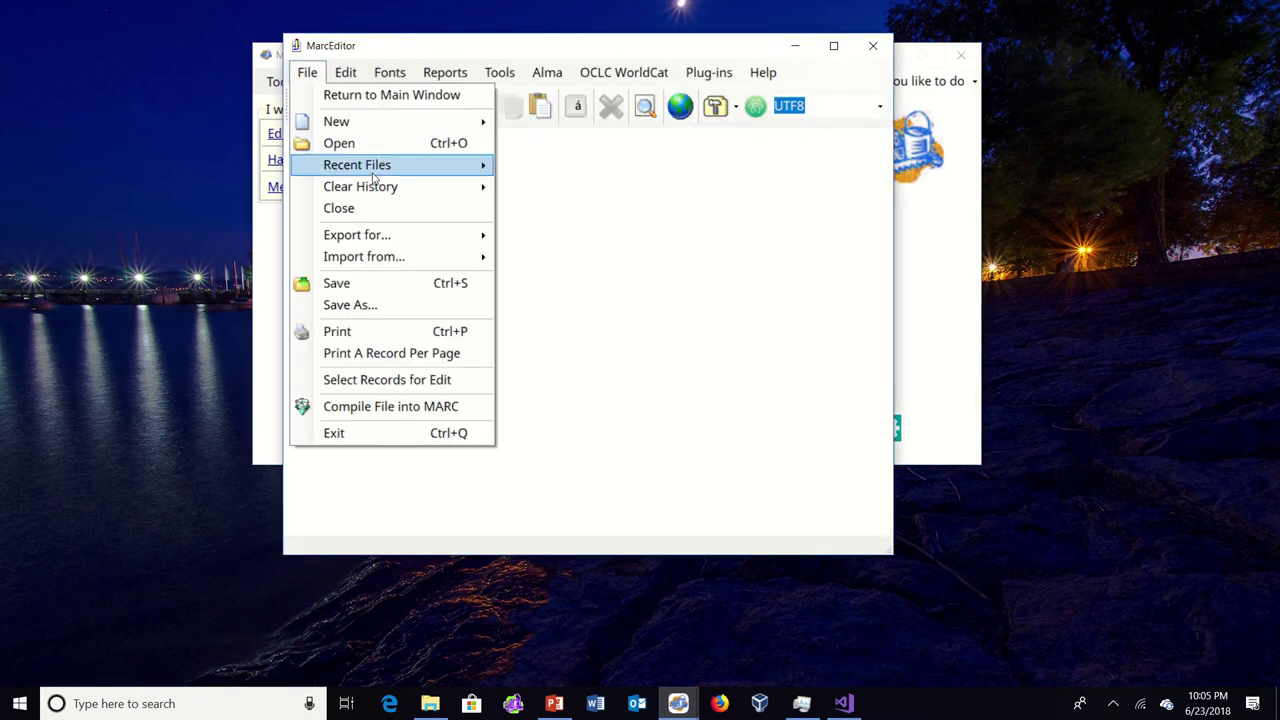
pyautogui.moveTo(398, 172)
pyautogui.click(565, 170)
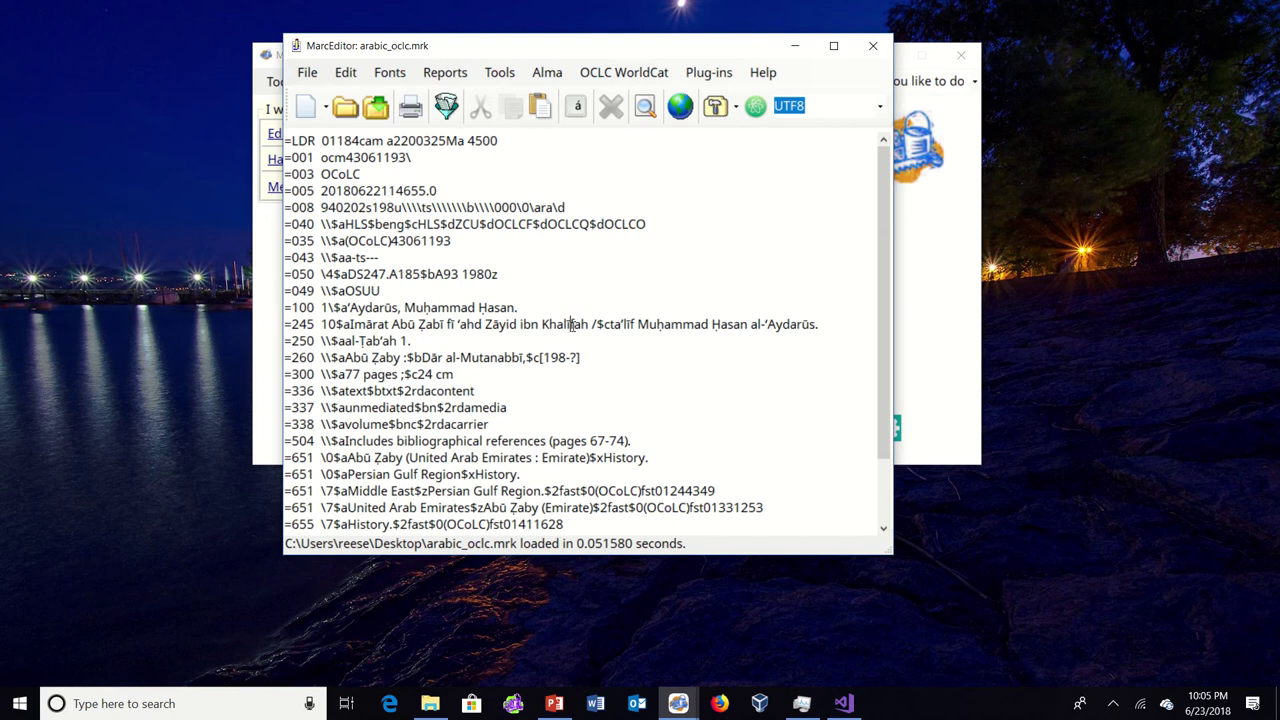
# Transliterate the romanized 245 title and responsibility statement into Arabic script with the Transliteration Utility
pyautogui.click(508, 72)
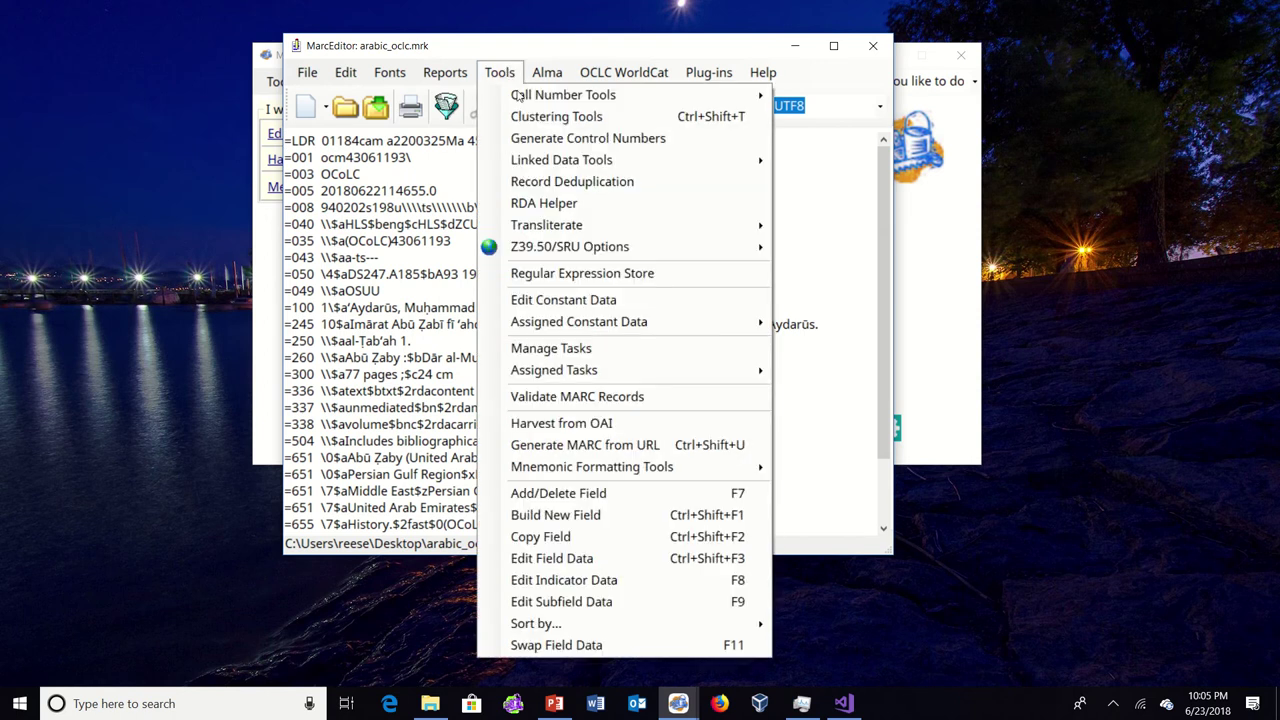
pyautogui.moveTo(577, 226)
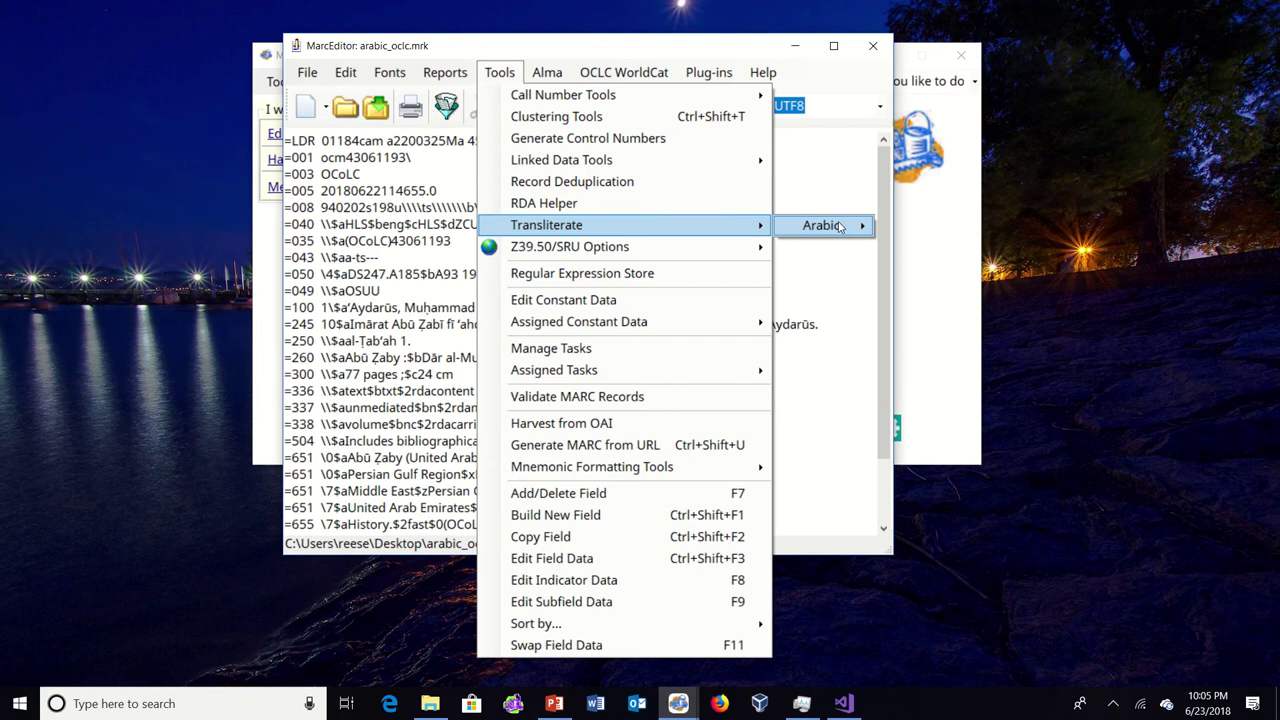
pyautogui.moveTo(840, 227)
pyautogui.click(922, 247)
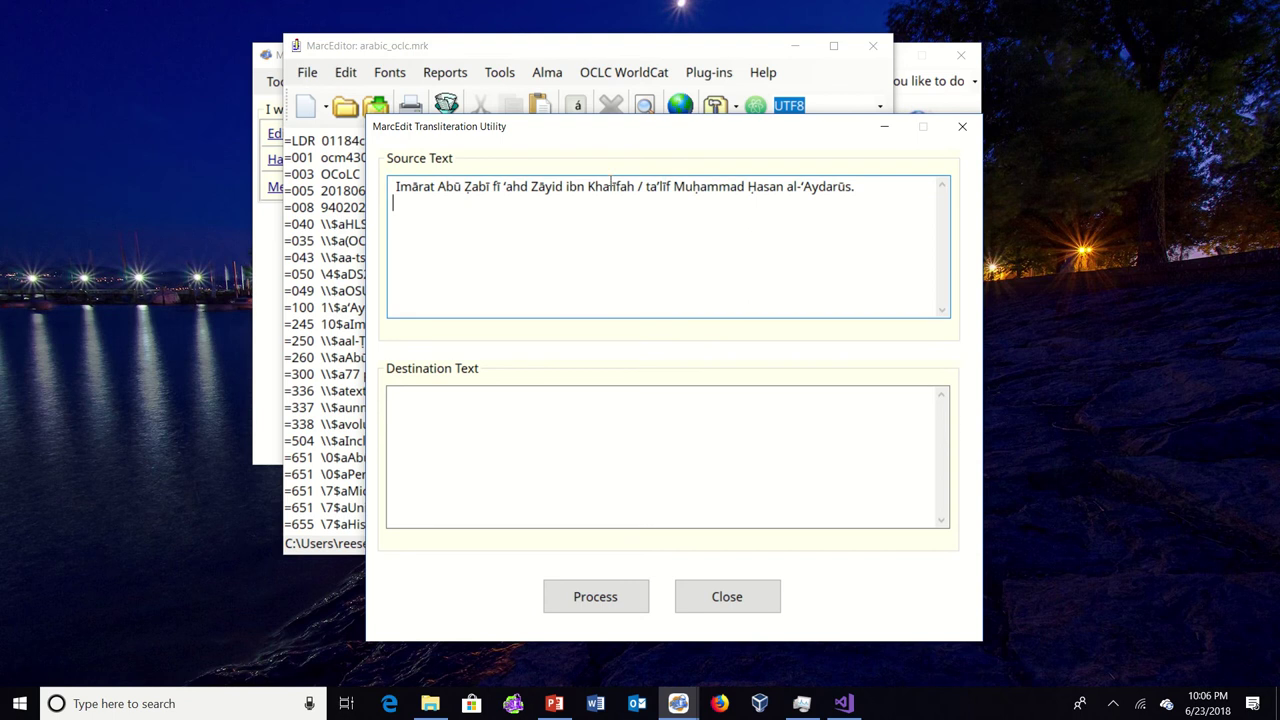
pyautogui.click(596, 614)
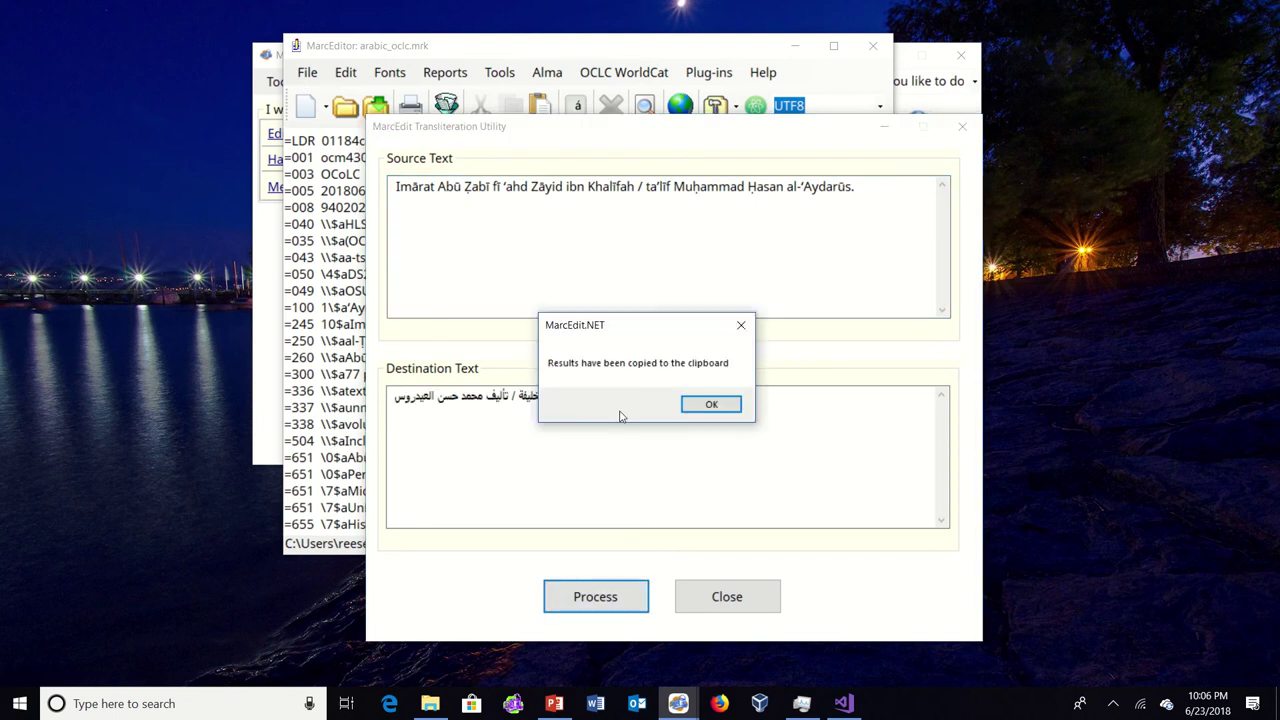
pyautogui.click(708, 404)
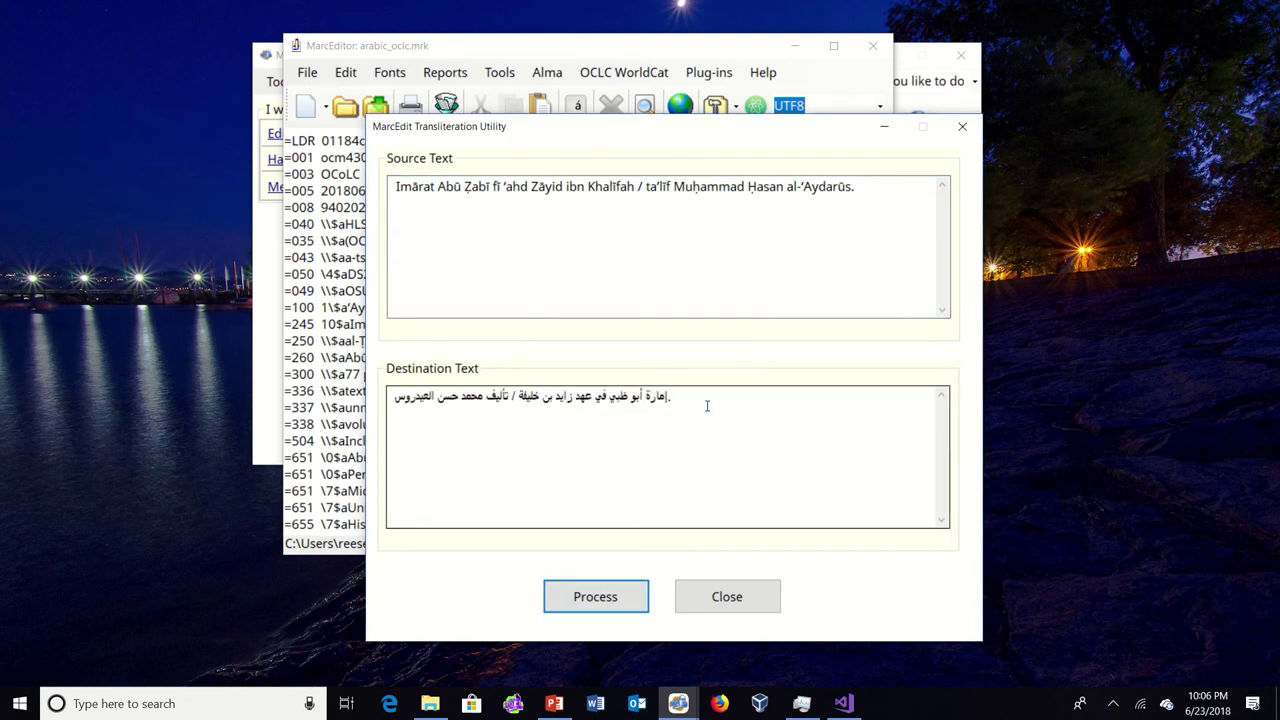
# Try deleting part of the Arabic destination text and undo the deletion
pyautogui.click(483, 420)
pyautogui.moveTo(483, 420); pyautogui.dragTo(575, 397)
pyautogui.press('BackSpace')
pyautogui.hotkey('ctrl', 'z')
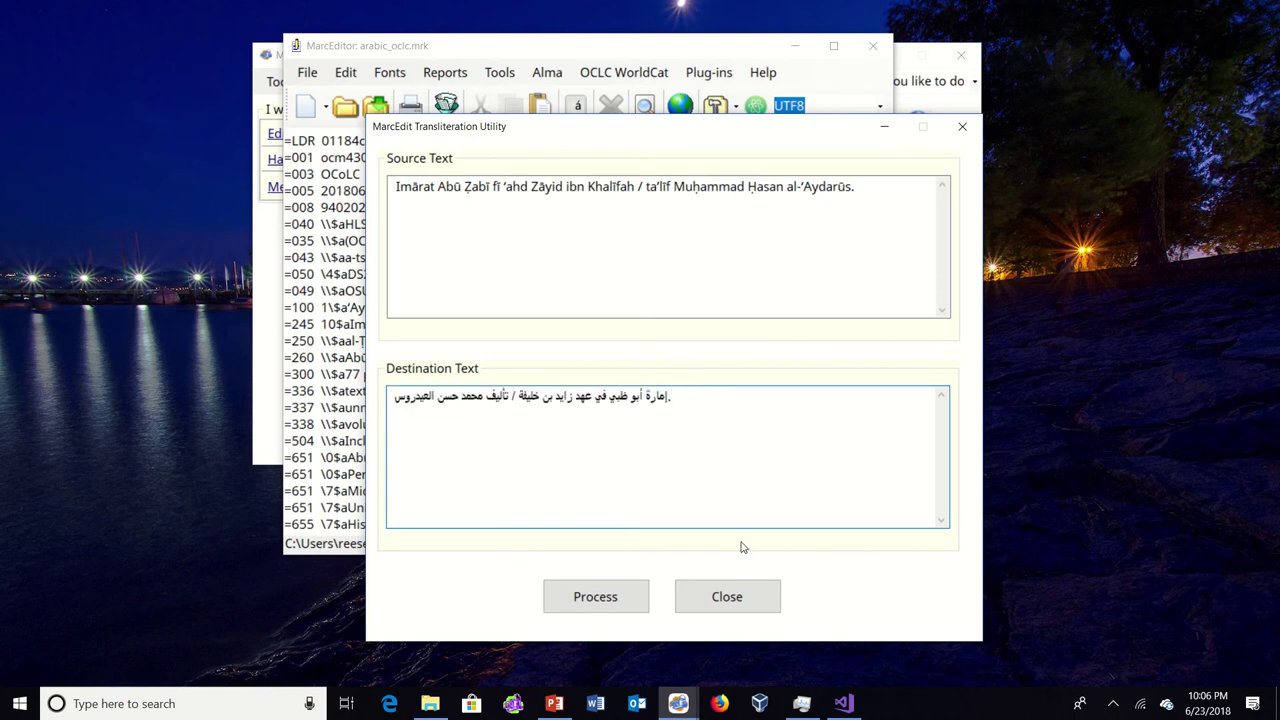
# Close the utility and paste the copied Arabic text on a new line below the 100 field
pyautogui.click(740, 596)
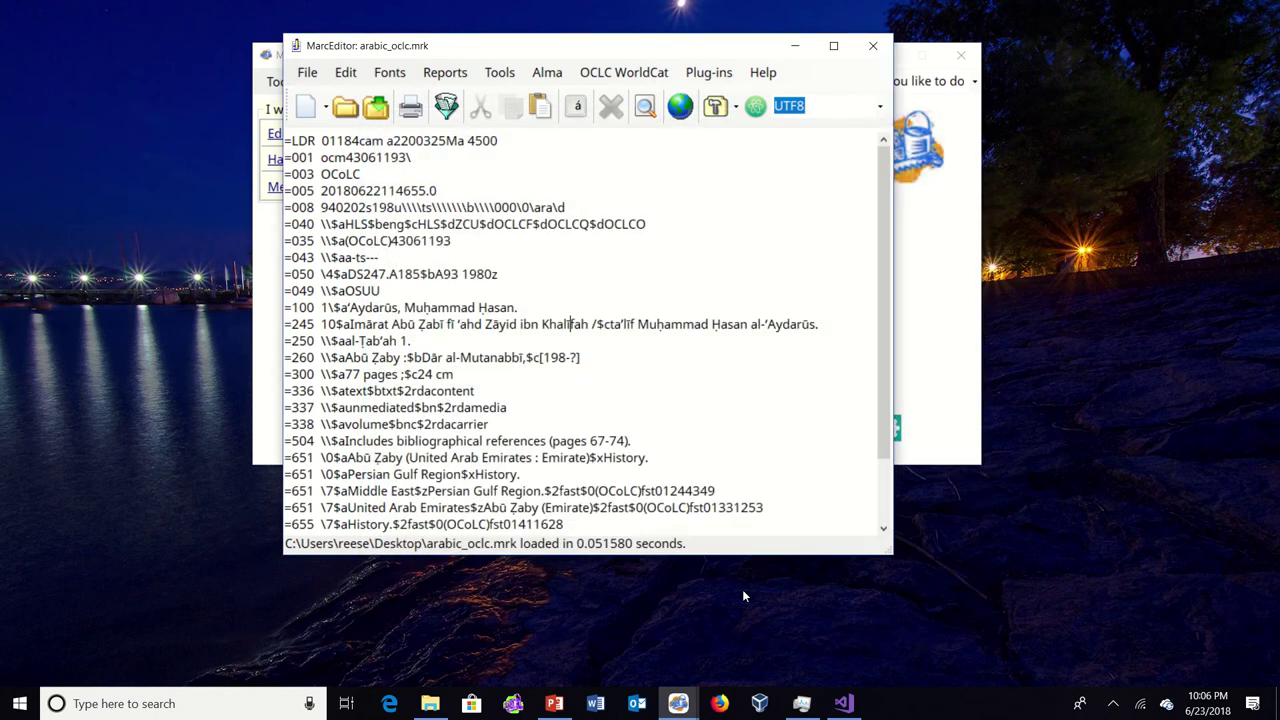
pyautogui.click(551, 308)
pyautogui.press('Return')
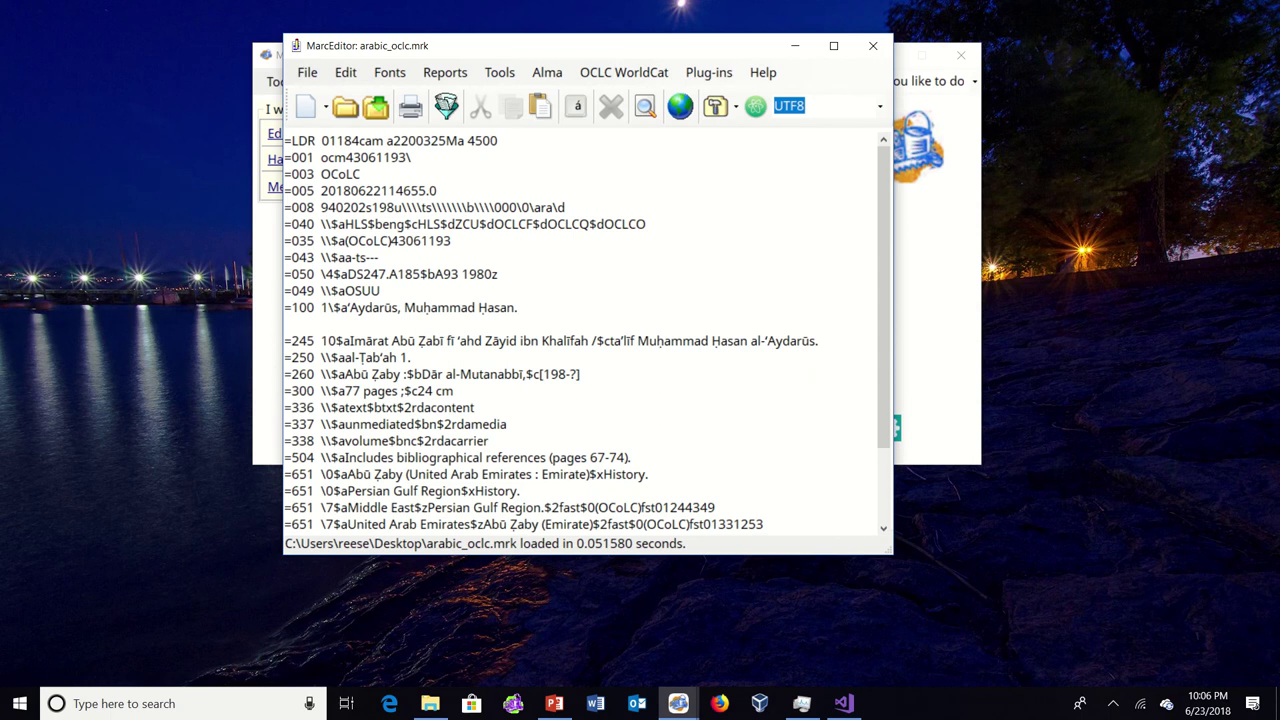
pyautogui.hotkey('ctrl', 'v')
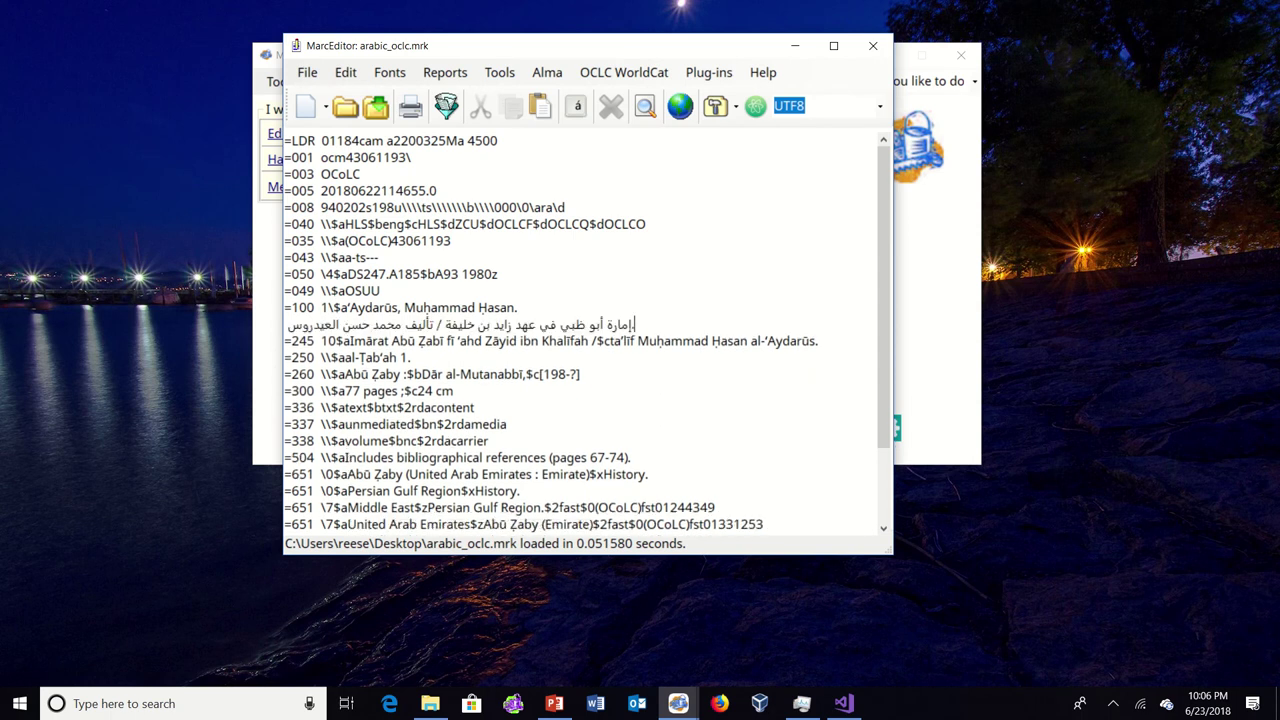
pyautogui.press('Return')
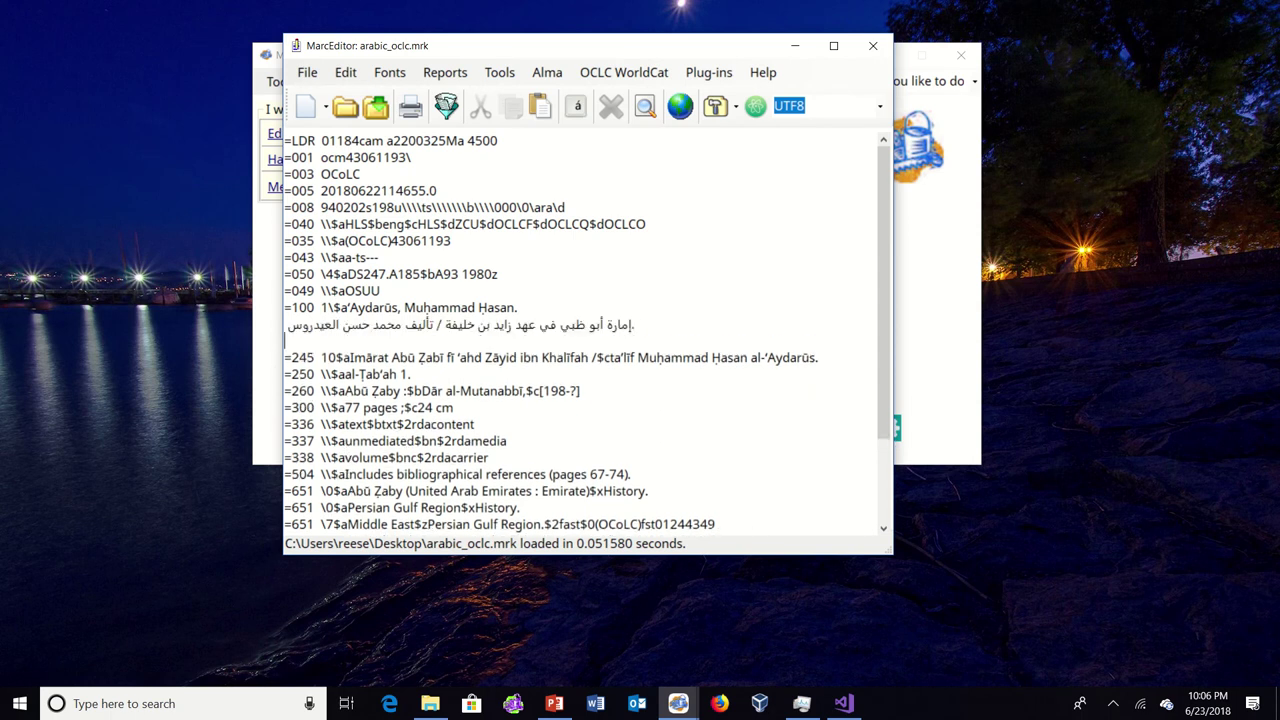
# Close the record without saving and reopen arabic_oclc.mrk in a fresh MarcEditor window
pyautogui.click(873, 45)
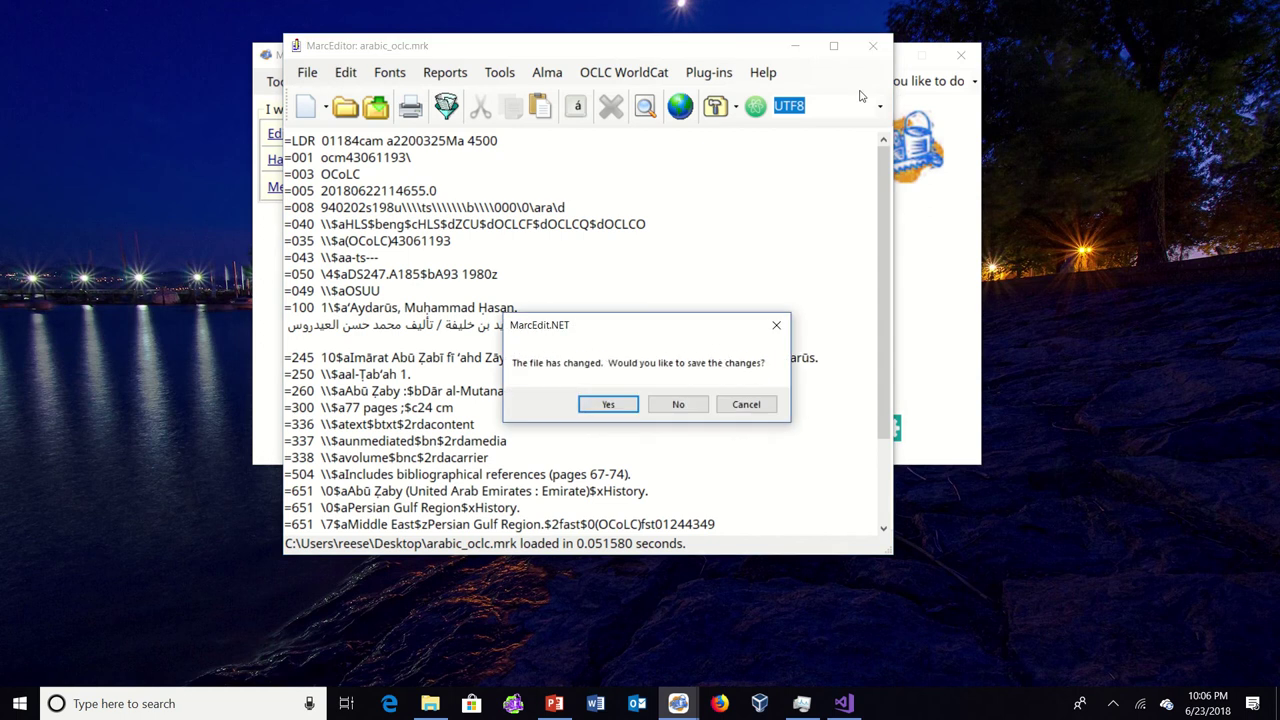
pyautogui.click(678, 404)
pyautogui.click(346, 378)
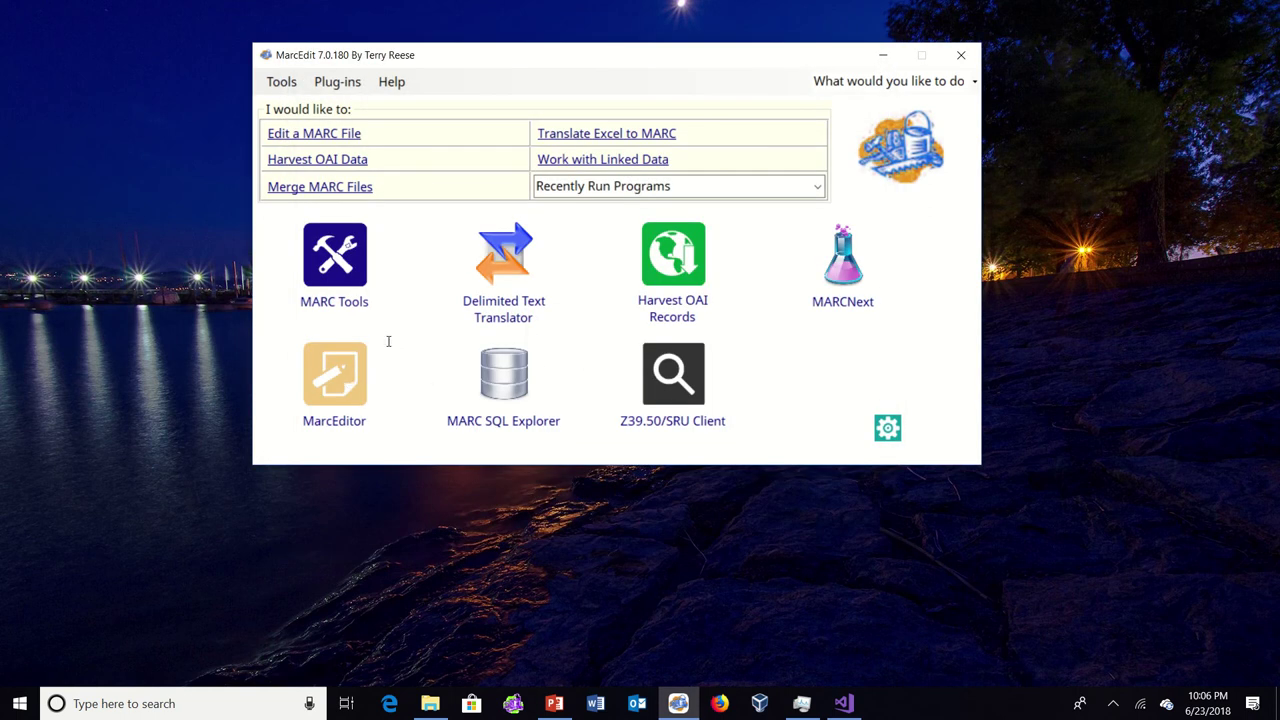
pyautogui.click(314, 76)
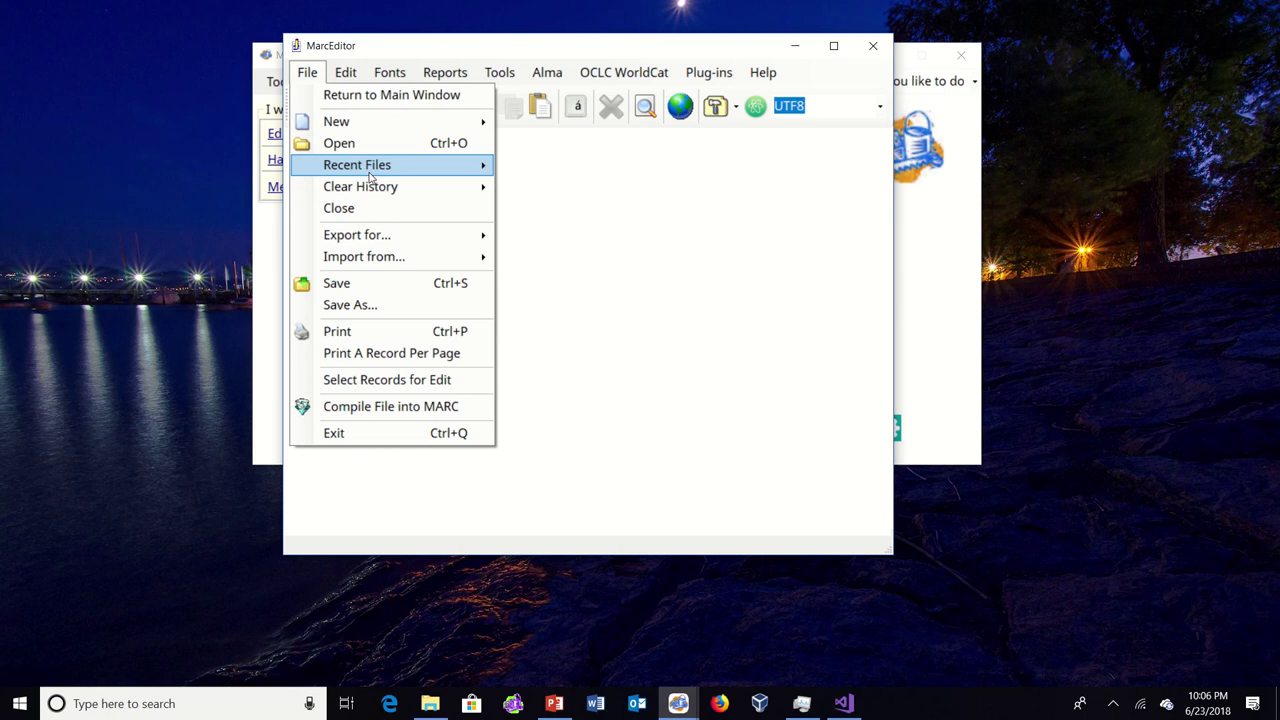
pyautogui.moveTo(370, 172)
pyautogui.click(547, 167)
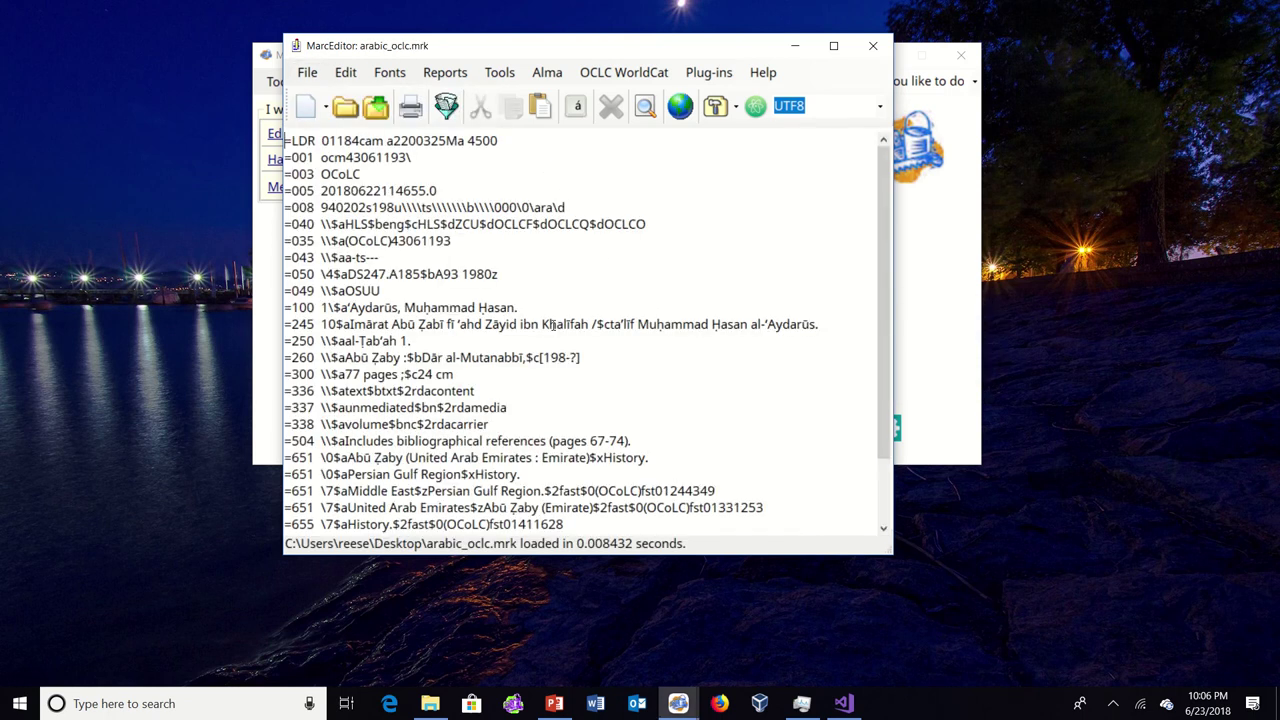
# Transliterate the 245 field to Arabic directly in the record and accept the copy to the clipboard
pyautogui.rightClick(551, 324)
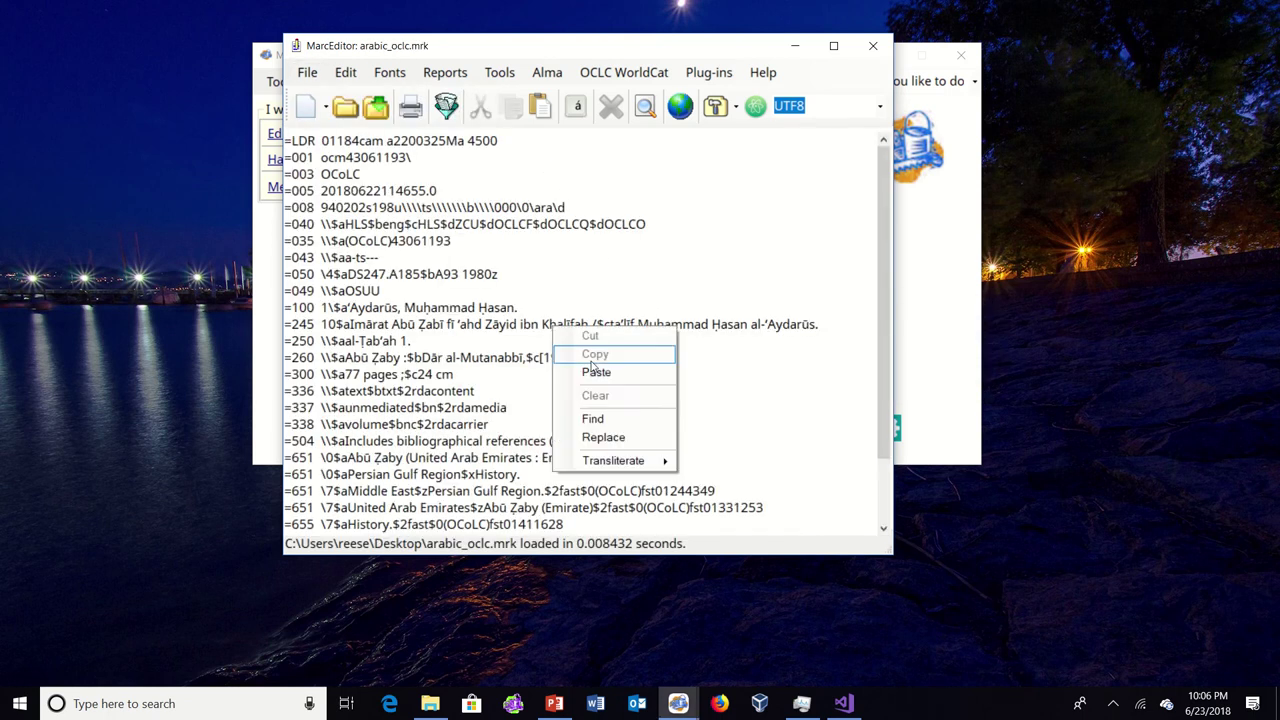
pyautogui.moveTo(640, 461)
pyautogui.moveTo(720, 463)
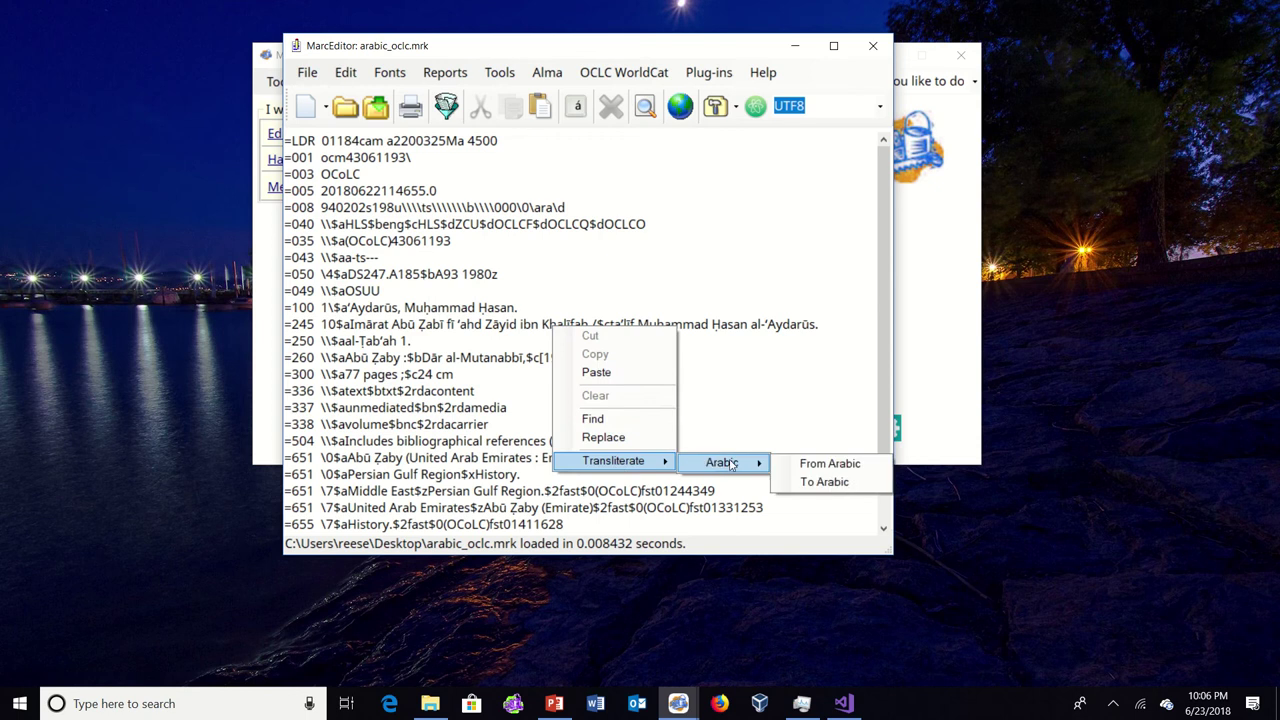
pyautogui.click(828, 480)
pyautogui.click(724, 405)
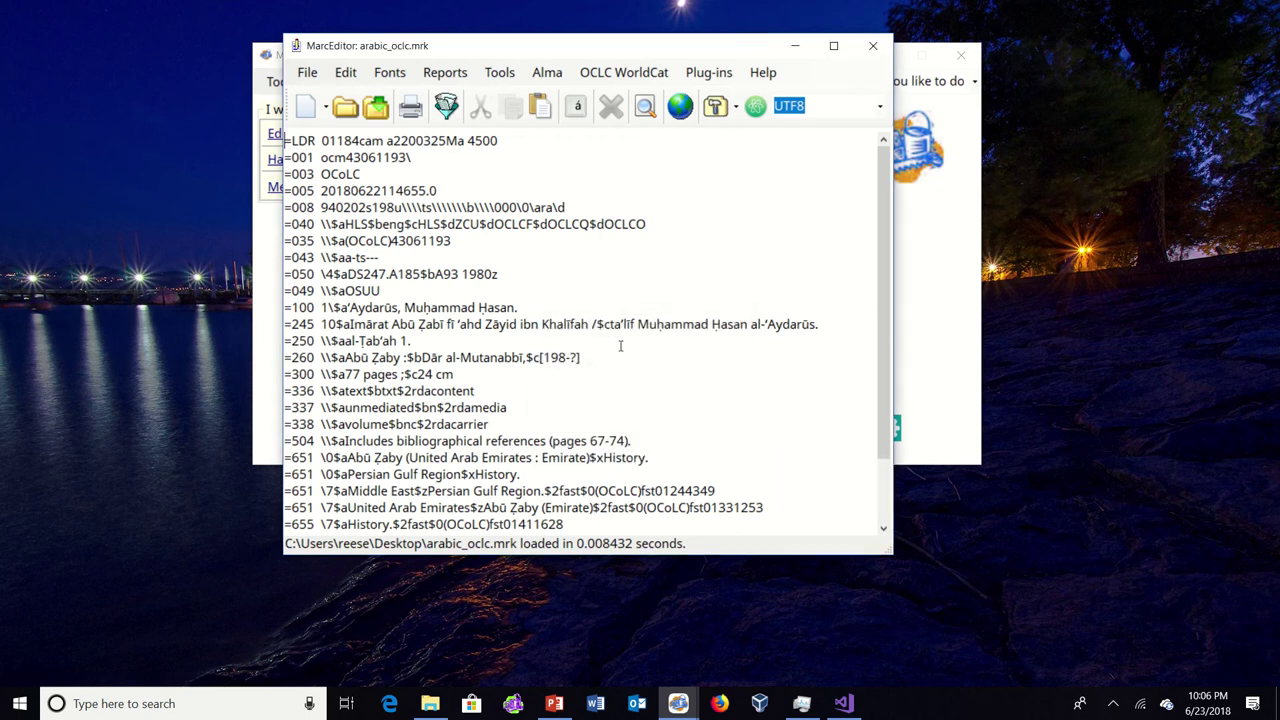
# Add an 880 field with blank indicators and subfield $a below the 100 field, containing the copied Arabic text
pyautogui.click(556, 307)
pyautogui.press('Return')
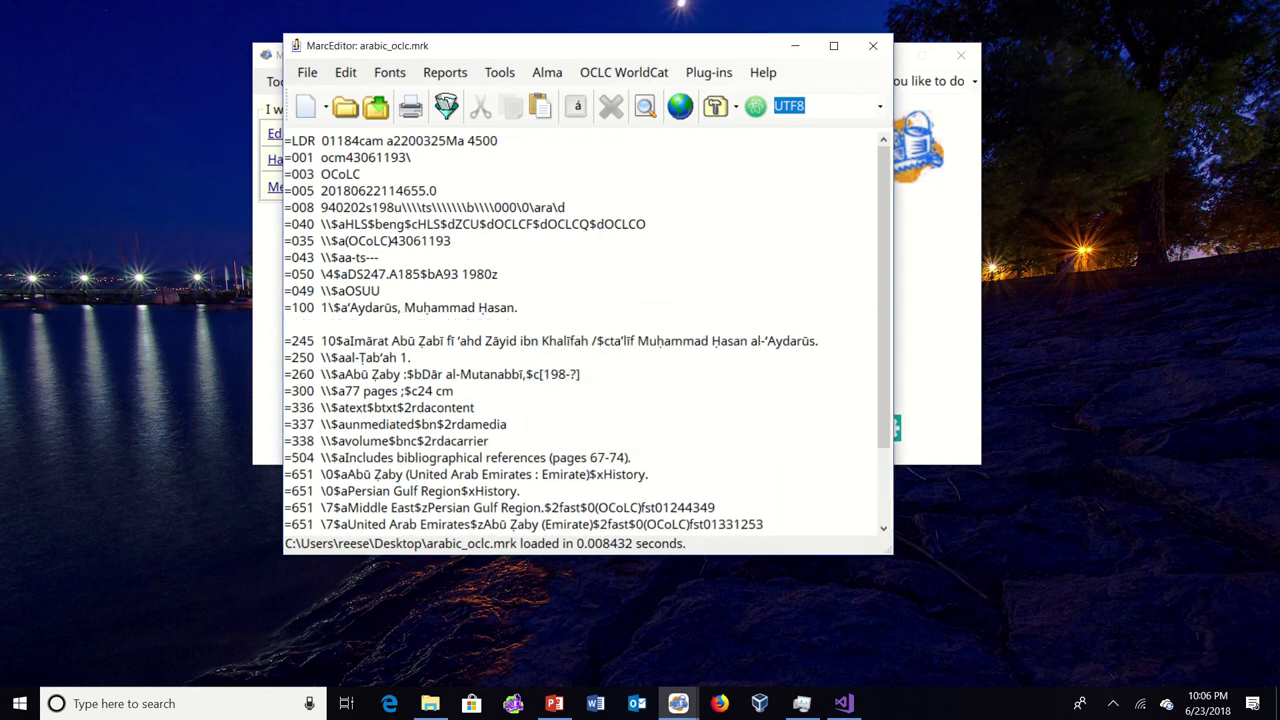
pyautogui.write('=880  \\')
pyautogui.write('$a')
pyautogui.hotkey('ctrl', 'v')
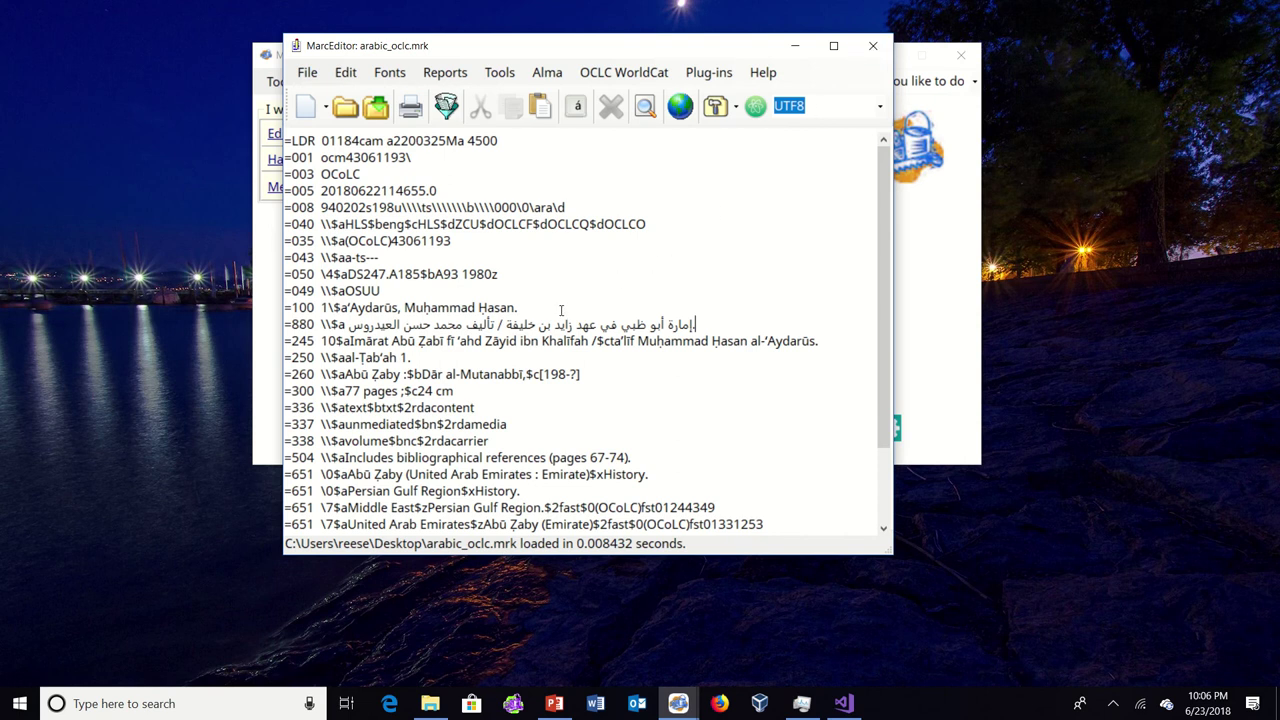
# Transliterate the 880 field from Arabic into romanized text and accept the copy to the clipboard
pyautogui.rightClick(518, 321)
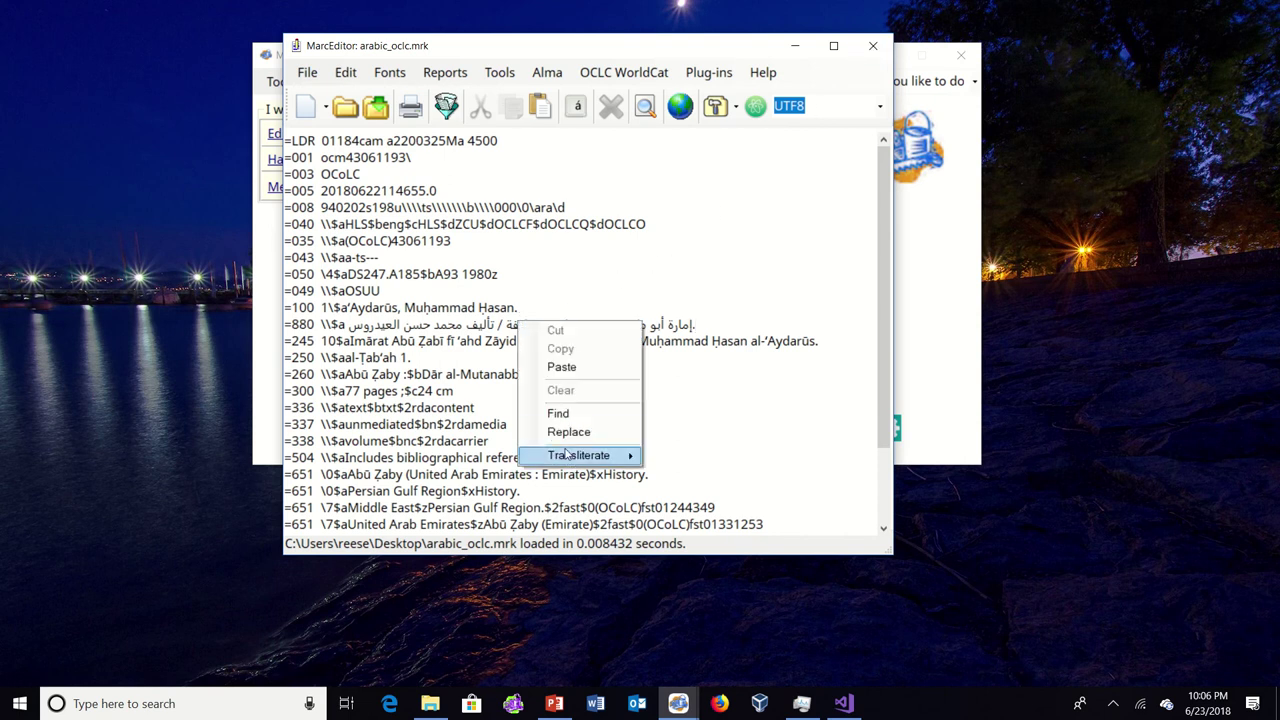
pyautogui.moveTo(580, 455)
pyautogui.moveTo(700, 457)
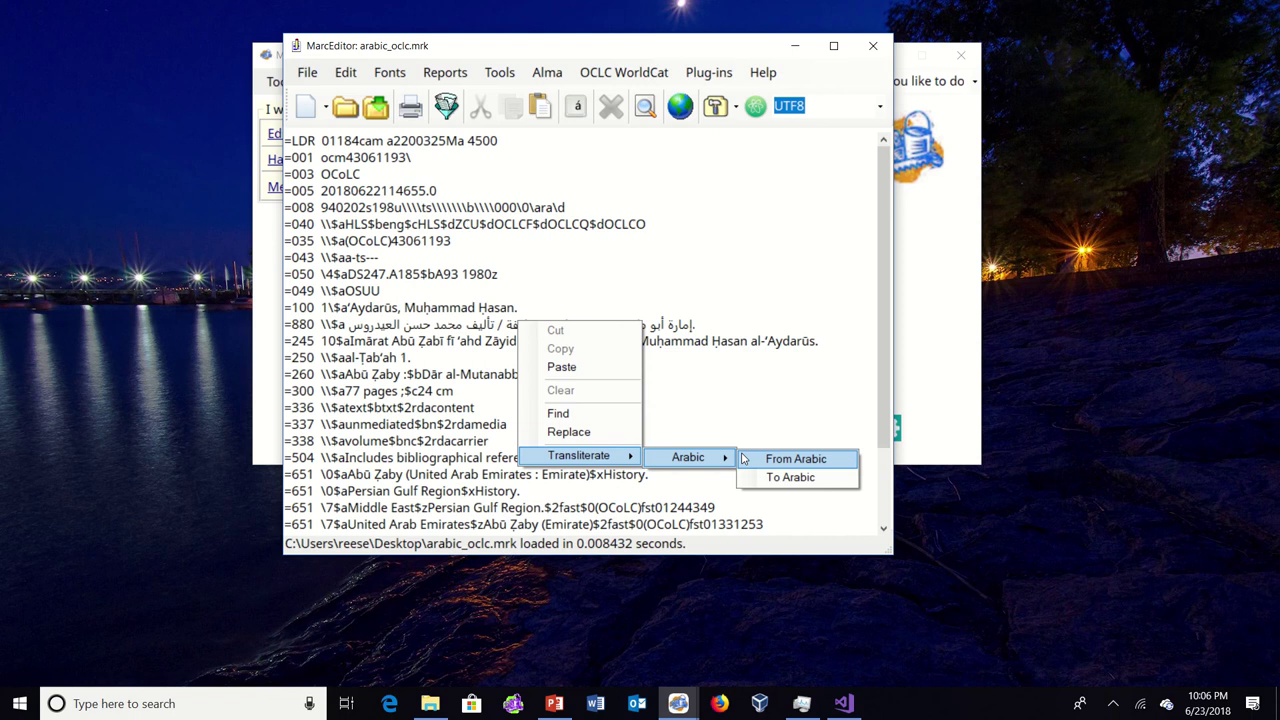
pyautogui.click(767, 457)
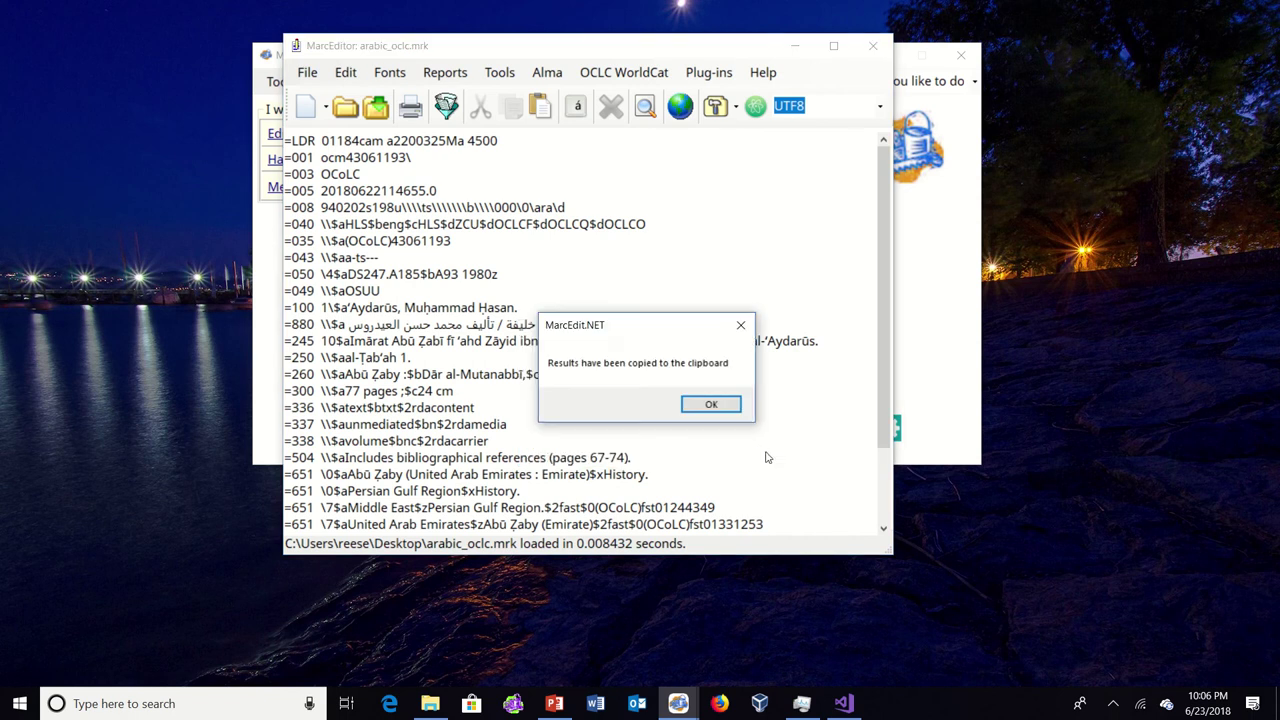
pyautogui.click(710, 404)
# Add a 500 field with blank indicators and subfield $a below the 100 field, containing the copied romanized text
pyautogui.click(558, 312)
pyautogui.press('Return')
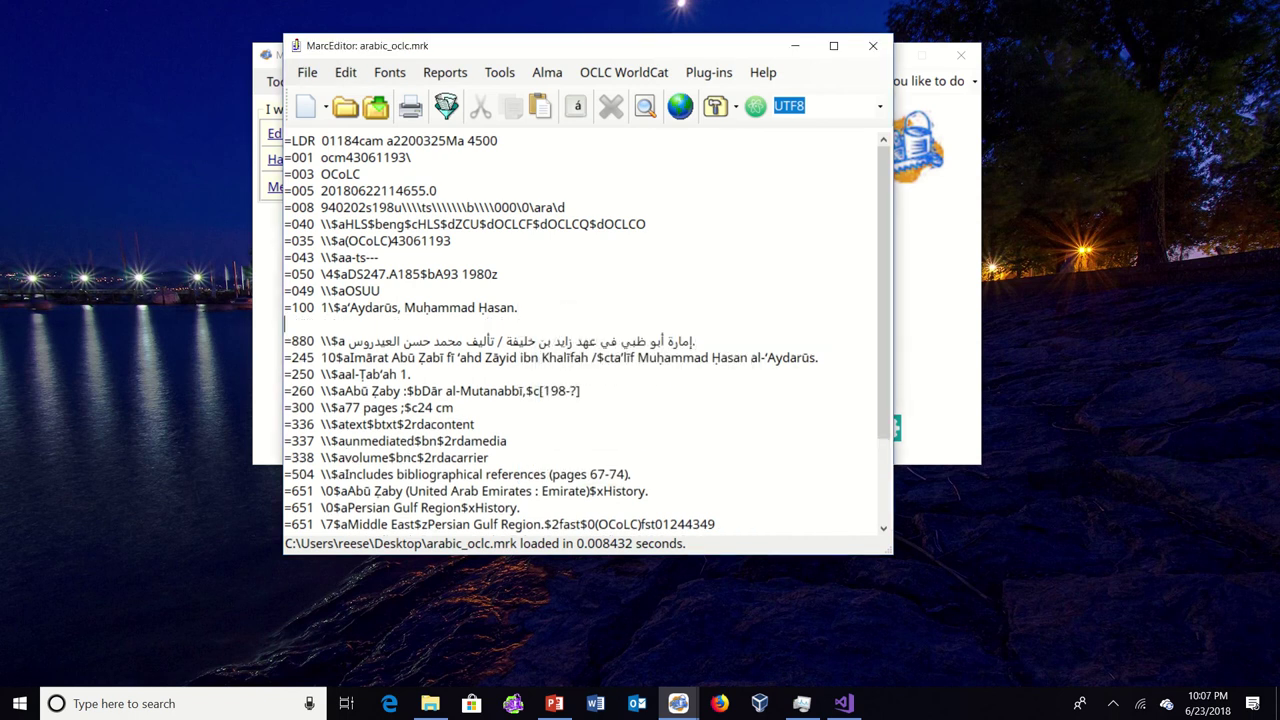
pyautogui.write('=500  \\\\$a')
pyautogui.hotkey('ctrl', 'v')
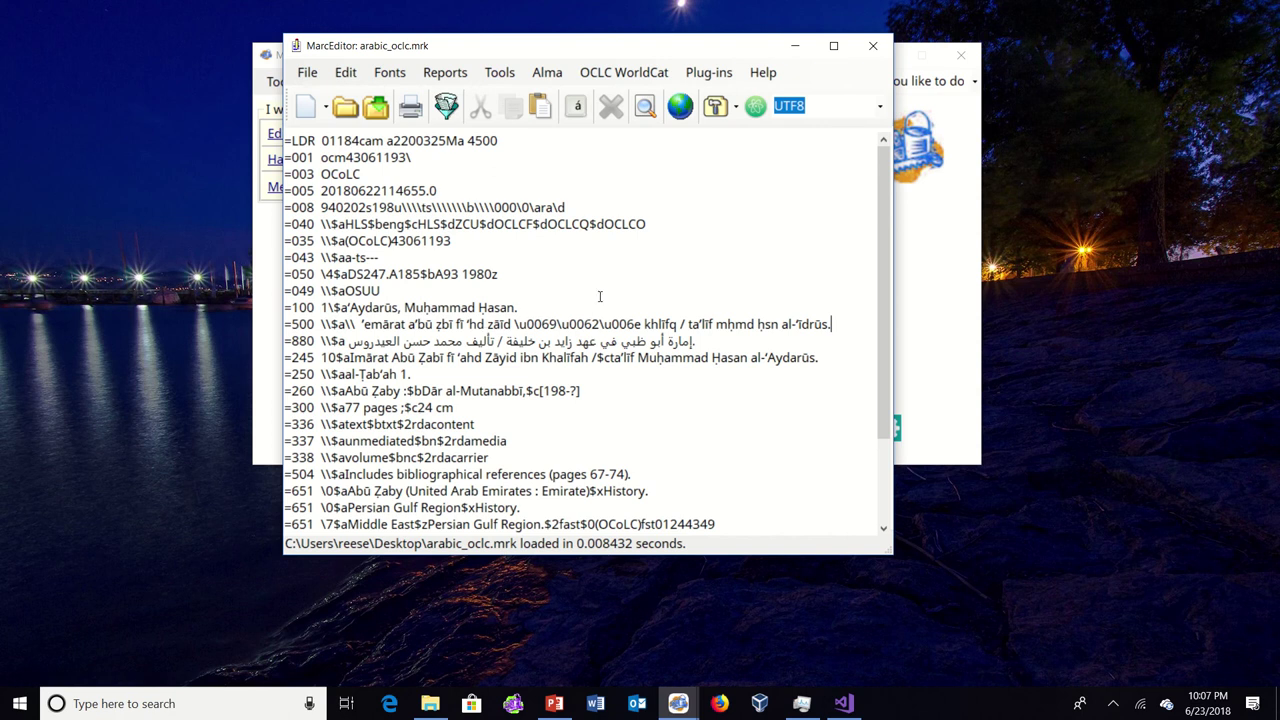
# Close the edited record without saving and open an empty MarcEditor window
pyautogui.click(873, 45)
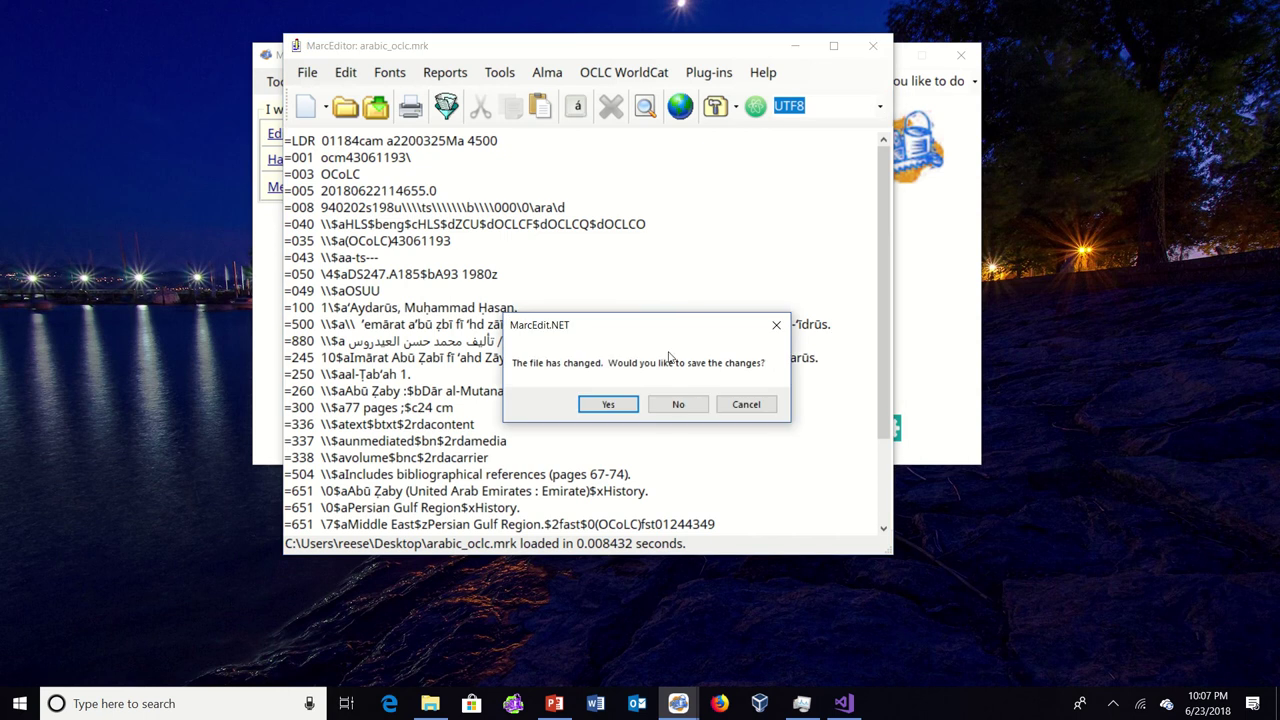
pyautogui.click(675, 405)
pyautogui.click(337, 378)
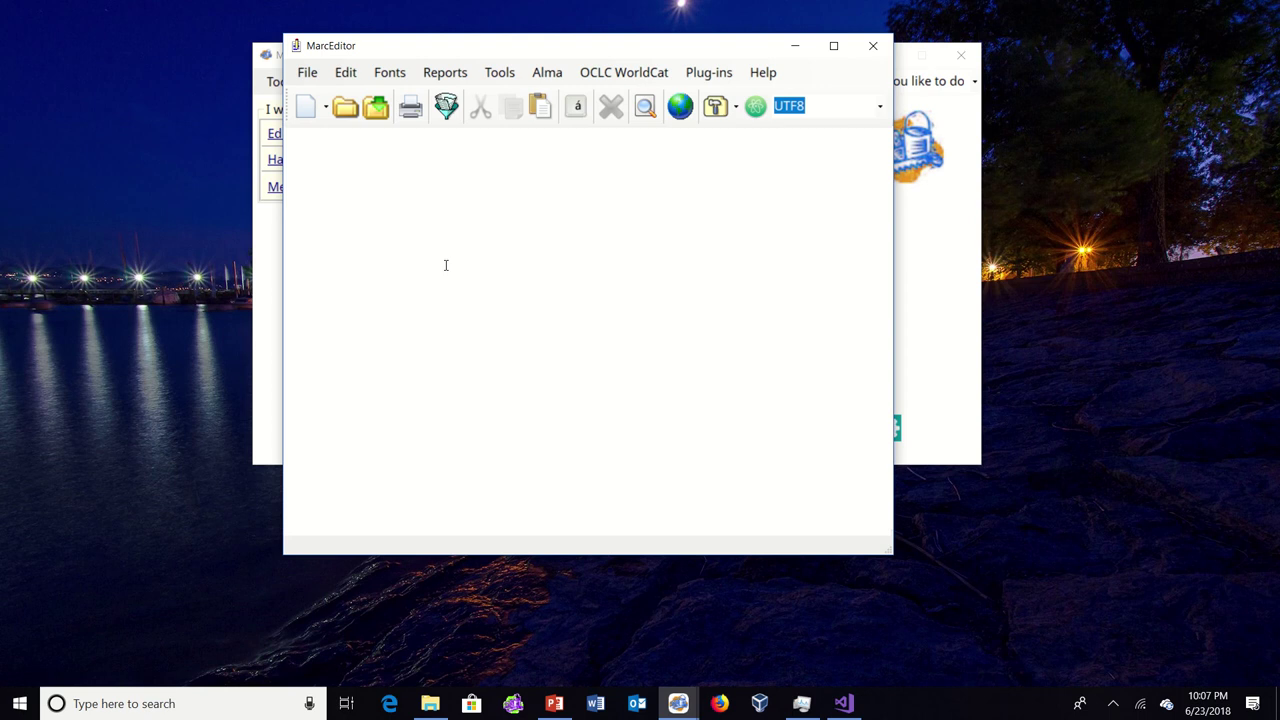
# Open the Virtual Keyboard and arrange it beside the MarcEditor window, with the keyboard in front
pyautogui.click(345, 72)
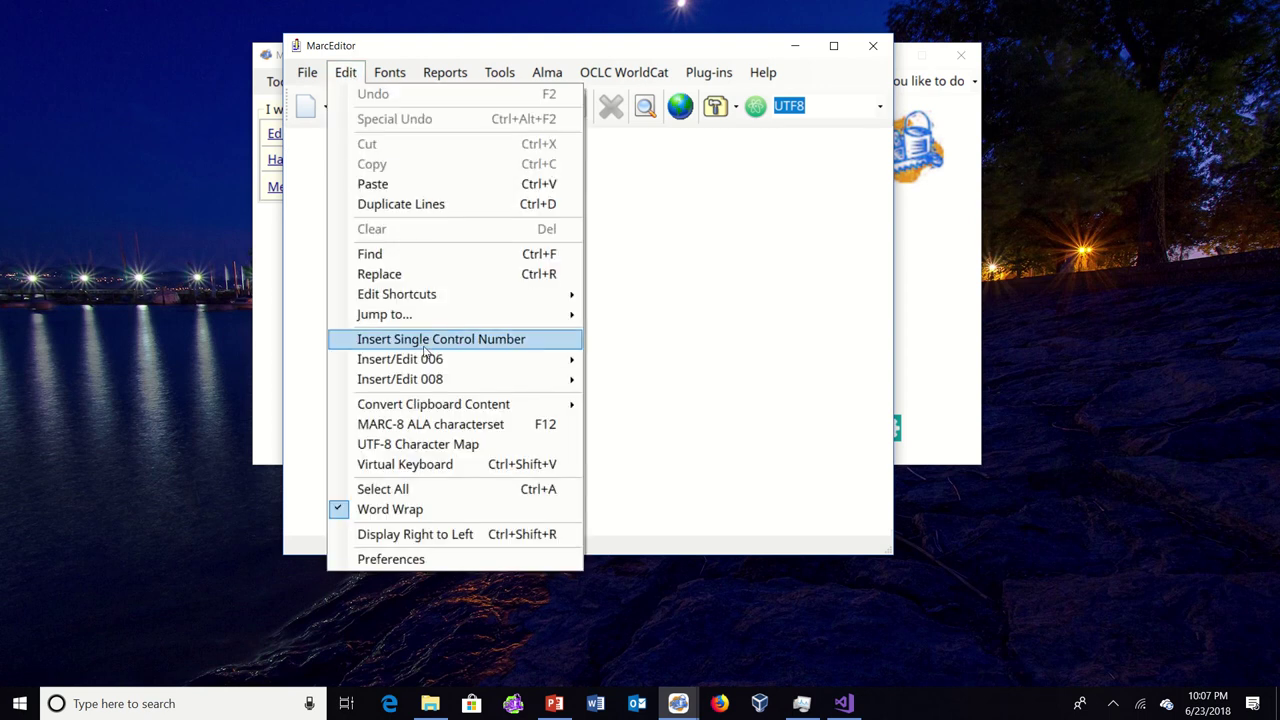
pyautogui.click(730, 412)
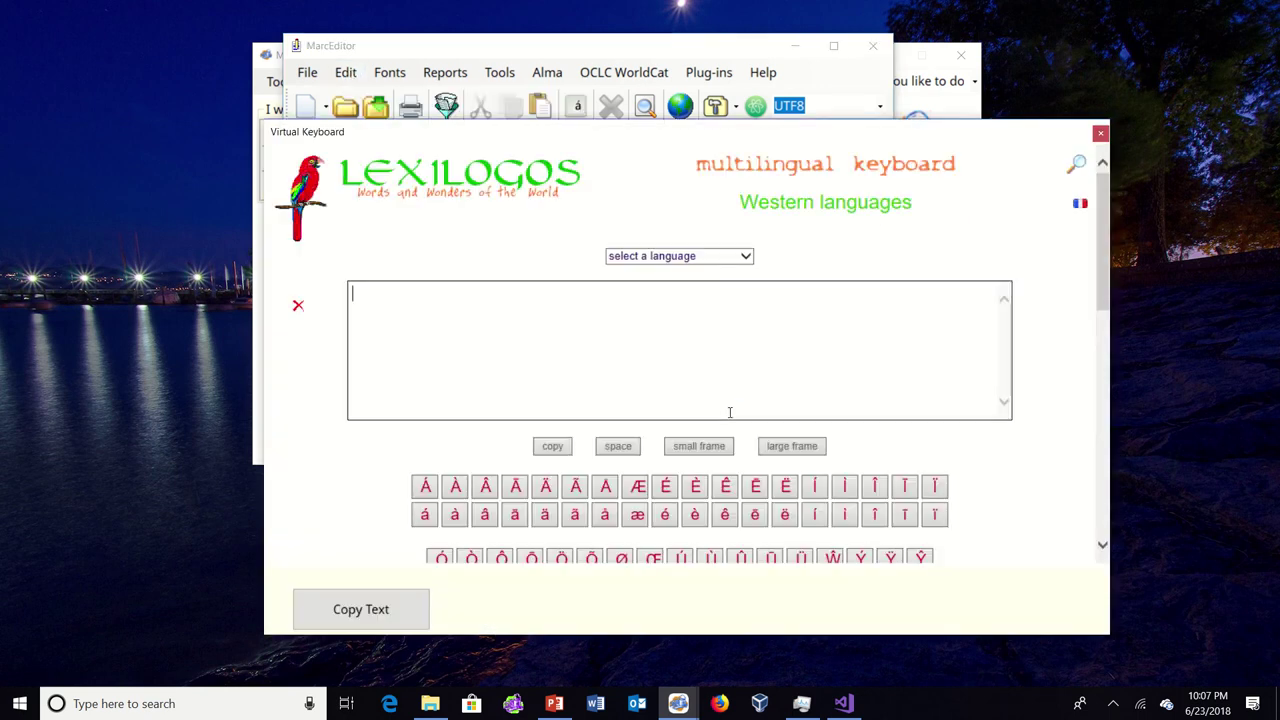
pyautogui.moveTo(636, 131); pyautogui.dragTo(830, 47)
pyautogui.moveTo(383, 50); pyautogui.dragTo(207, 70)
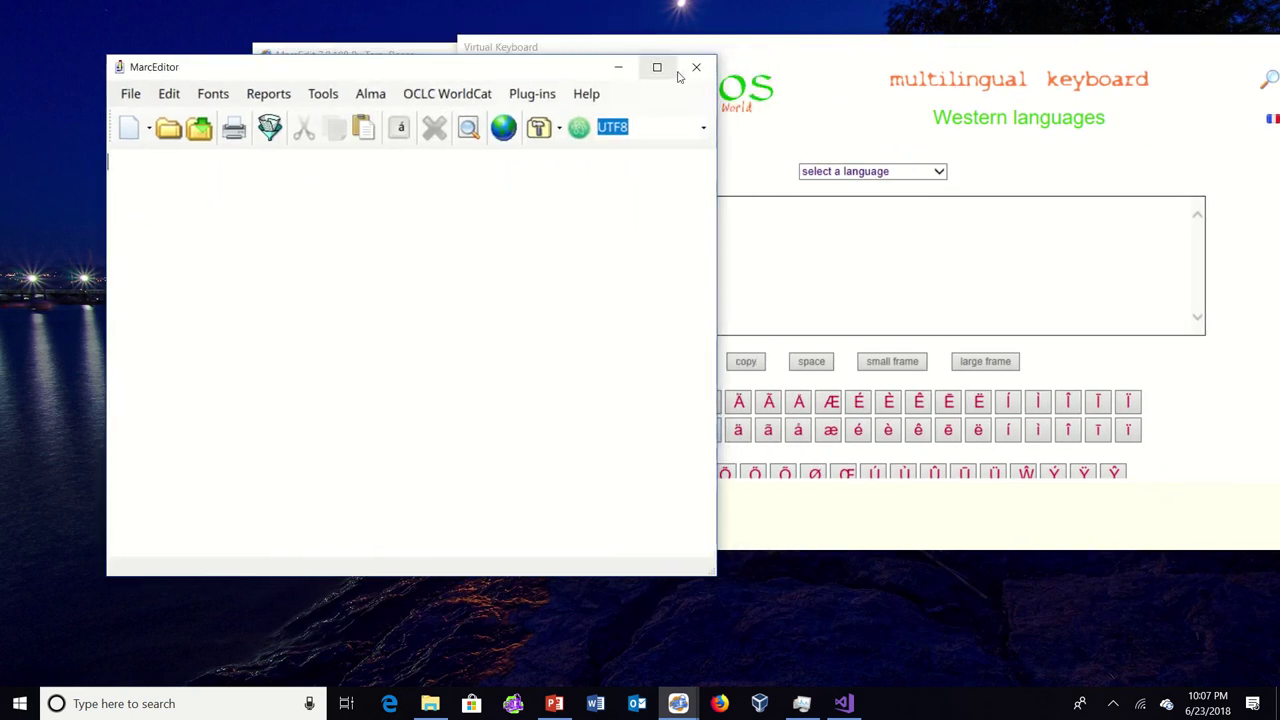
pyautogui.click(792, 55)
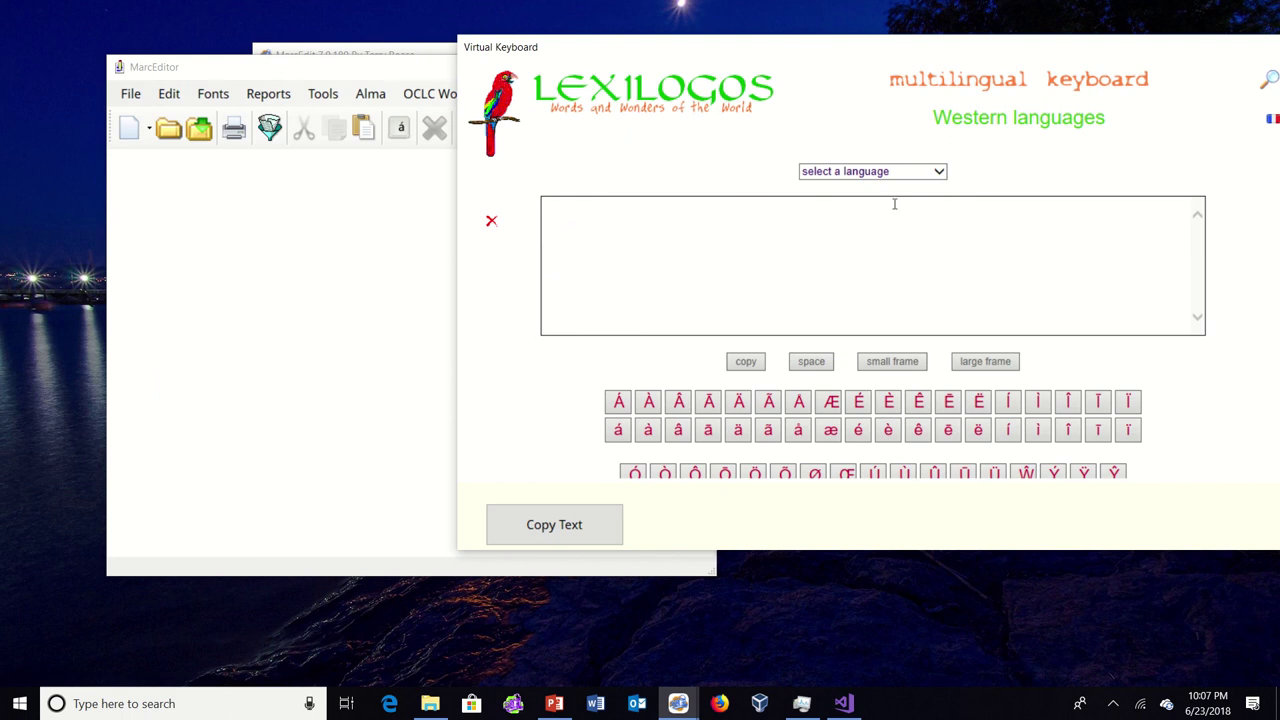
# Switch the virtual keyboard to Arabic and open its list of available languages
pyautogui.click(900, 172)
pyautogui.click(864, 210)
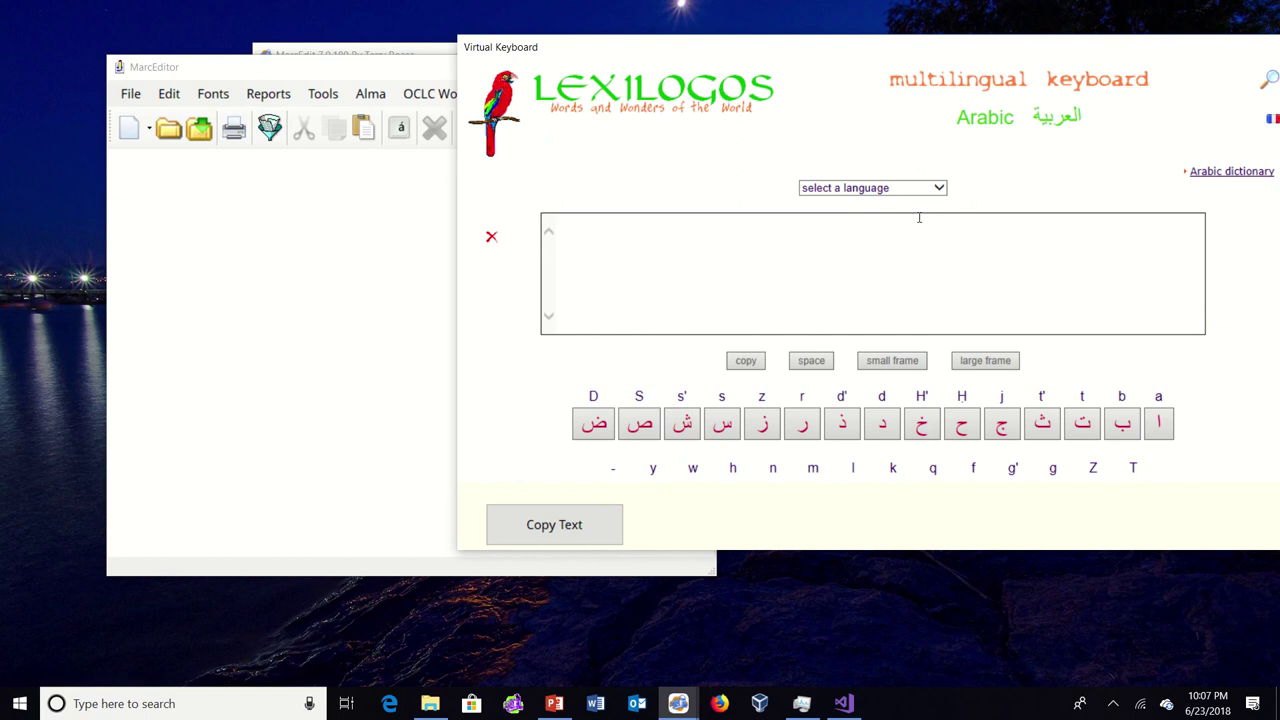
pyautogui.click(939, 188)
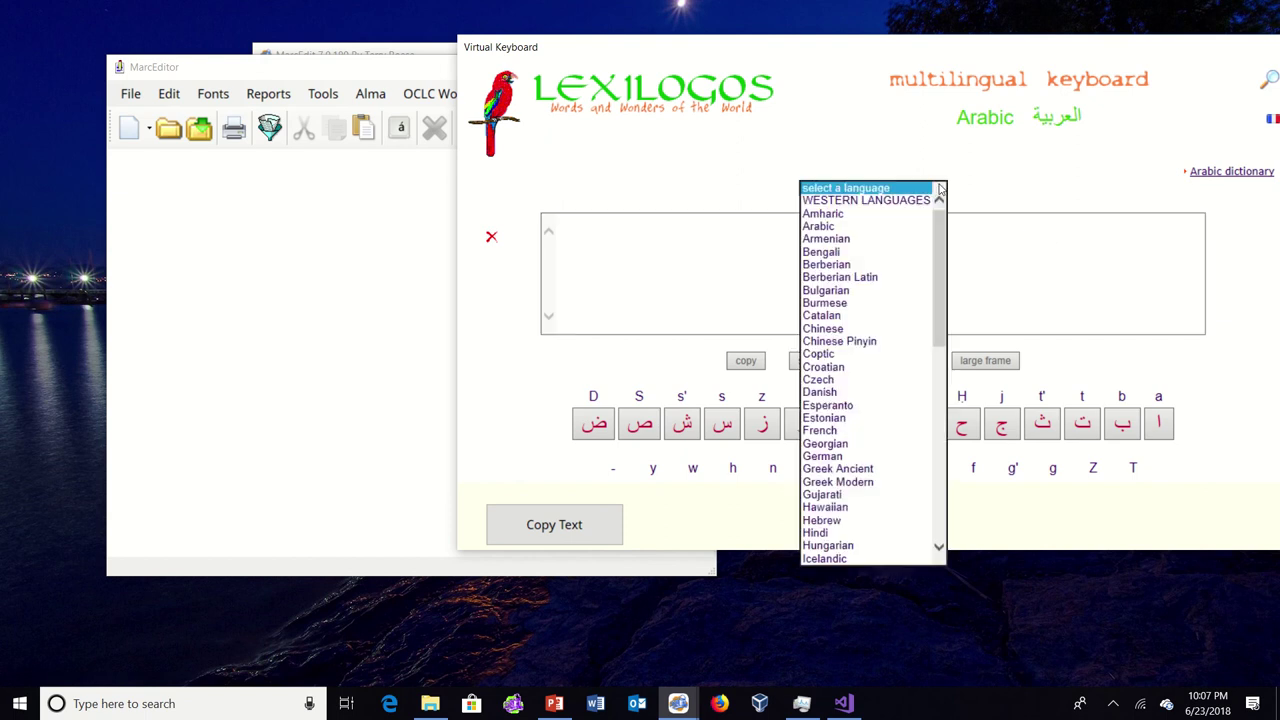
# Switch the virtual keyboard to the Western languages layout and return it to the Arabic layout
pyautogui.click(916, 200)
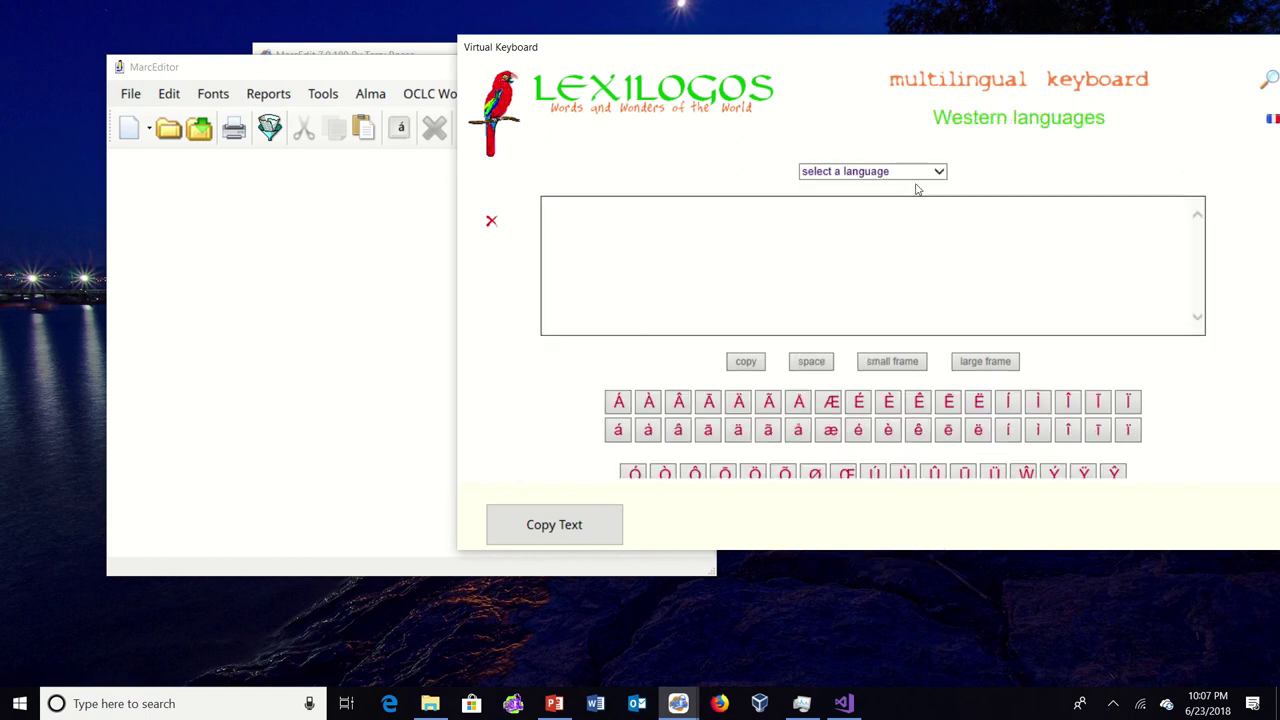
pyautogui.click(906, 176)
pyautogui.click(867, 210)
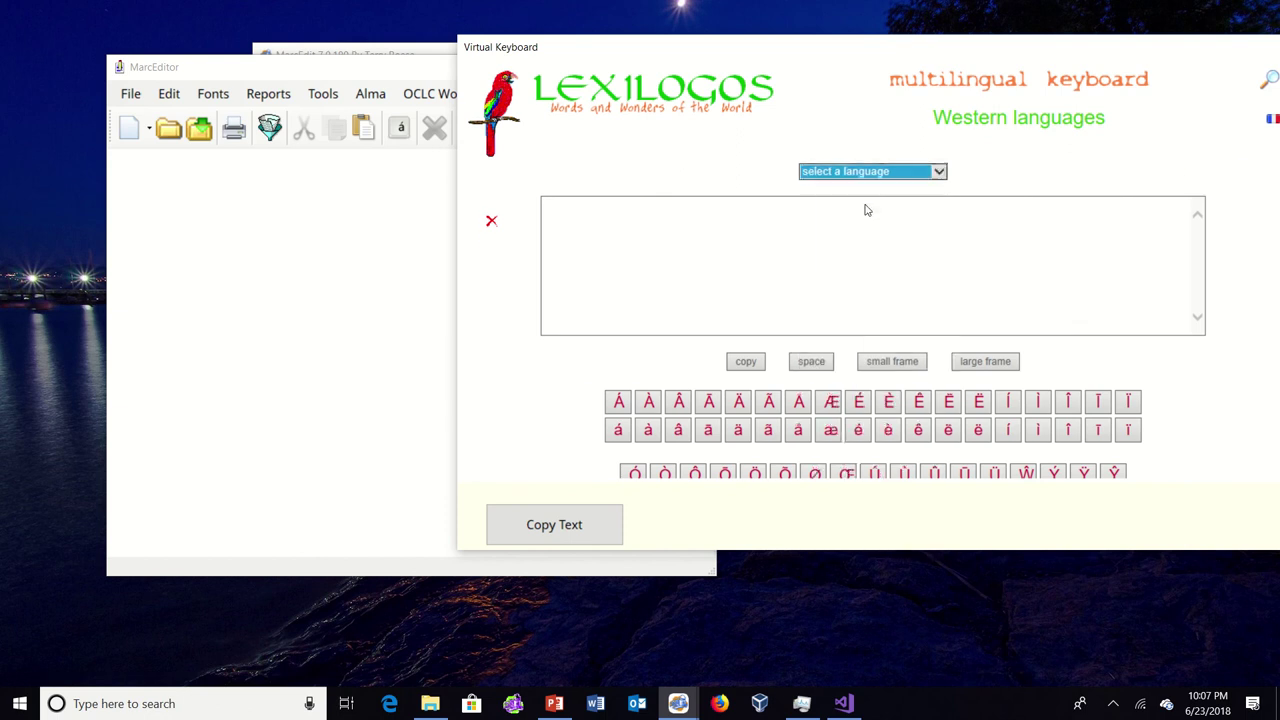
# Open the Transliterated Arabic keyboard linked below the Arabic one, enter "sz" in its text area and clear it
pyautogui.scroll(-10, 1200, 304)
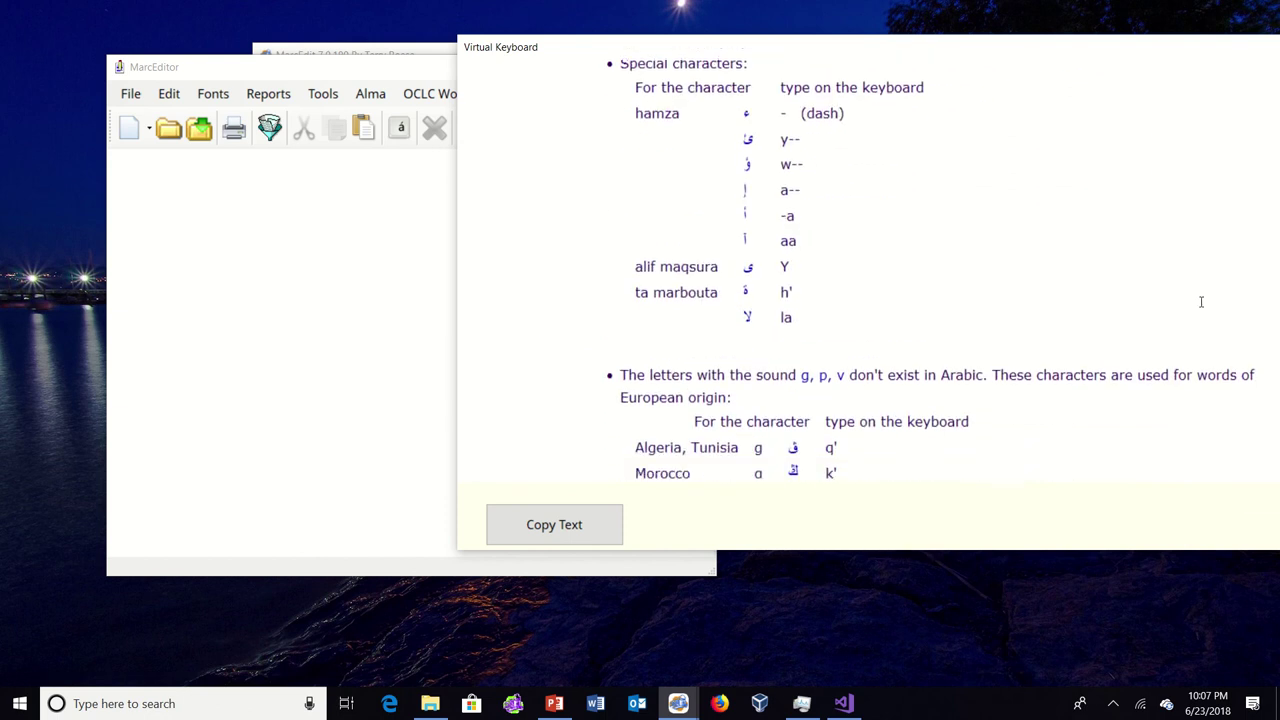
pyautogui.scroll(-5, 1201, 304)
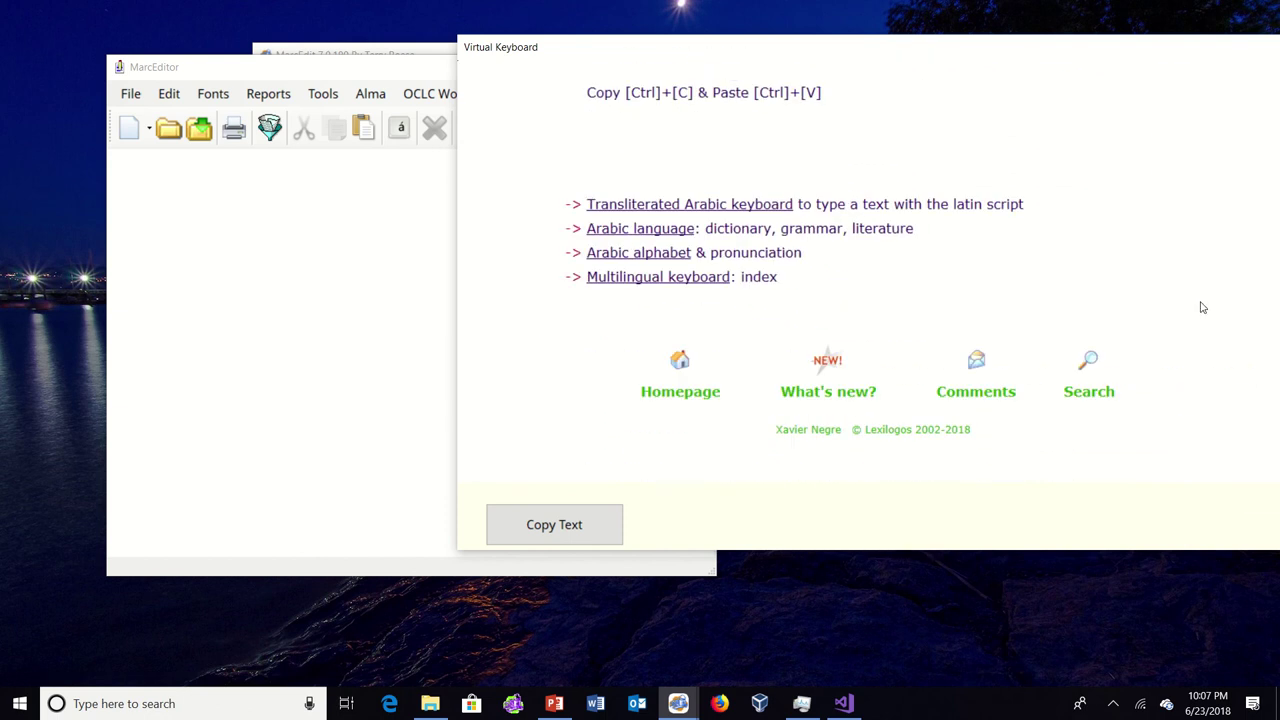
pyautogui.click(773, 204)
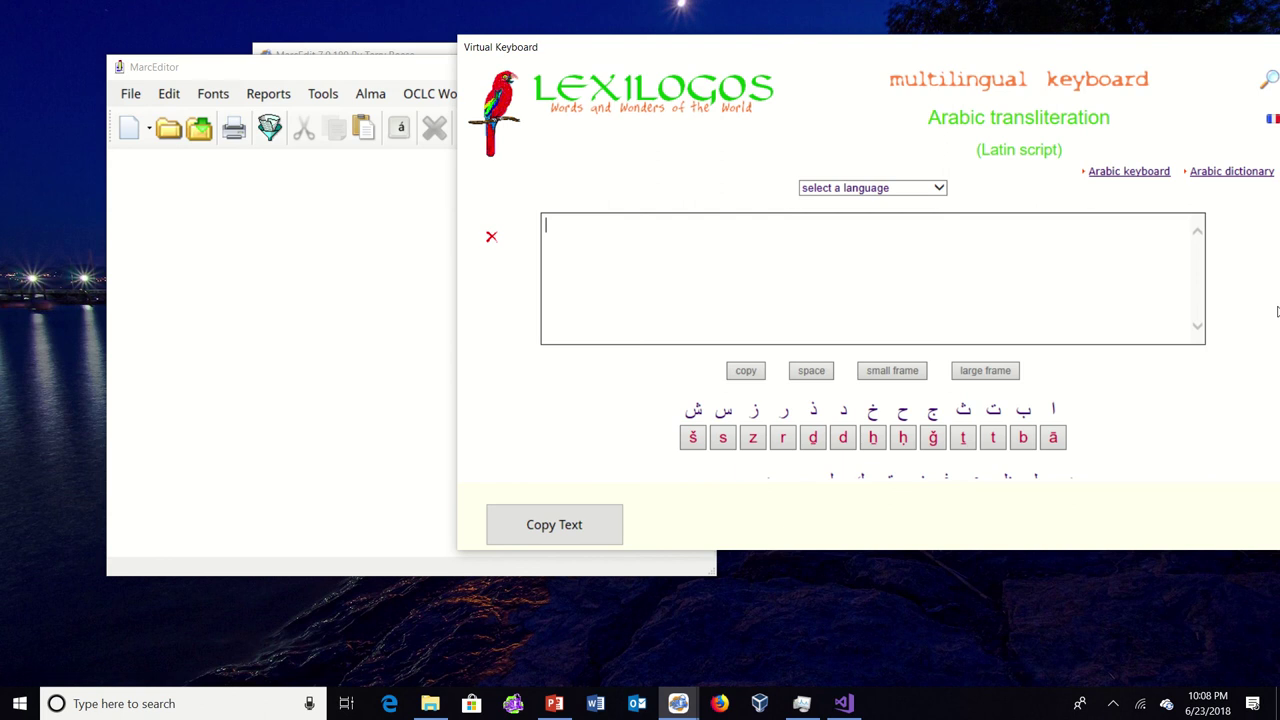
pyautogui.write('sz')
pyautogui.press('BackSpace')
pyautogui.press('BackSpace')
# Return to the Arabic keyboard, enter the letters سذح in its text area and copy the text to the clipboard
pyautogui.click(829, 190)
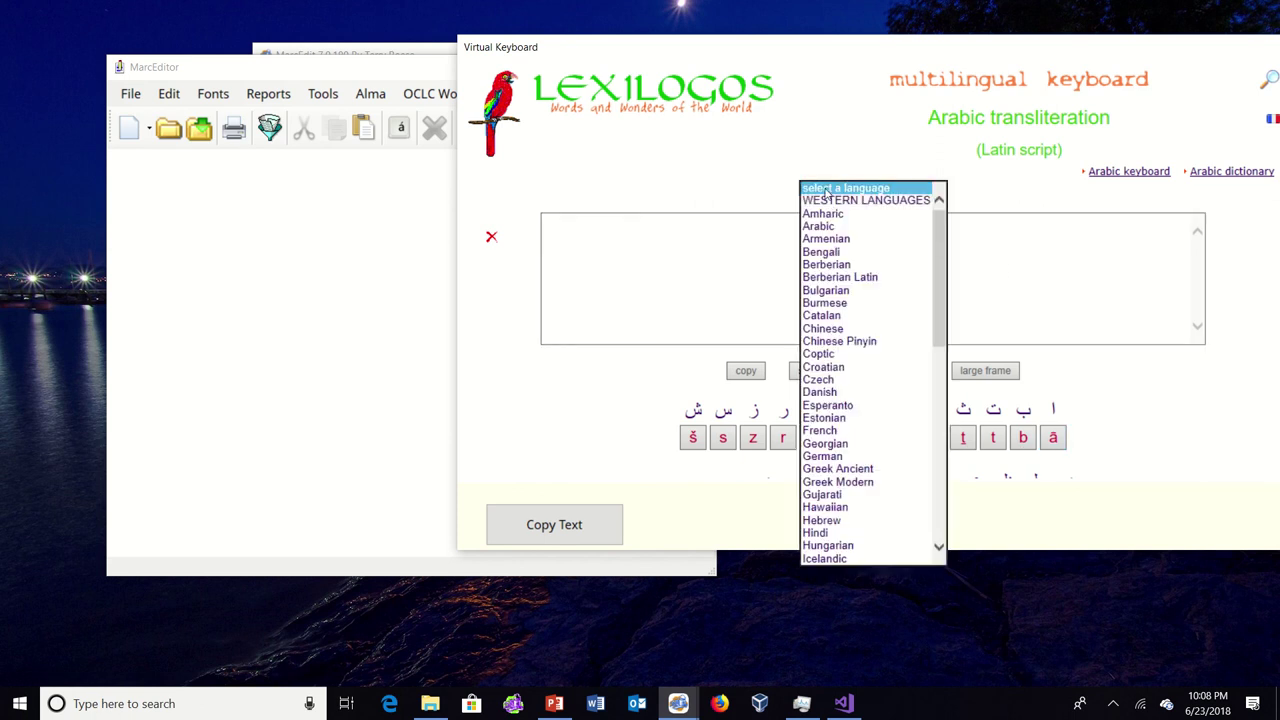
pyautogui.click(830, 225)
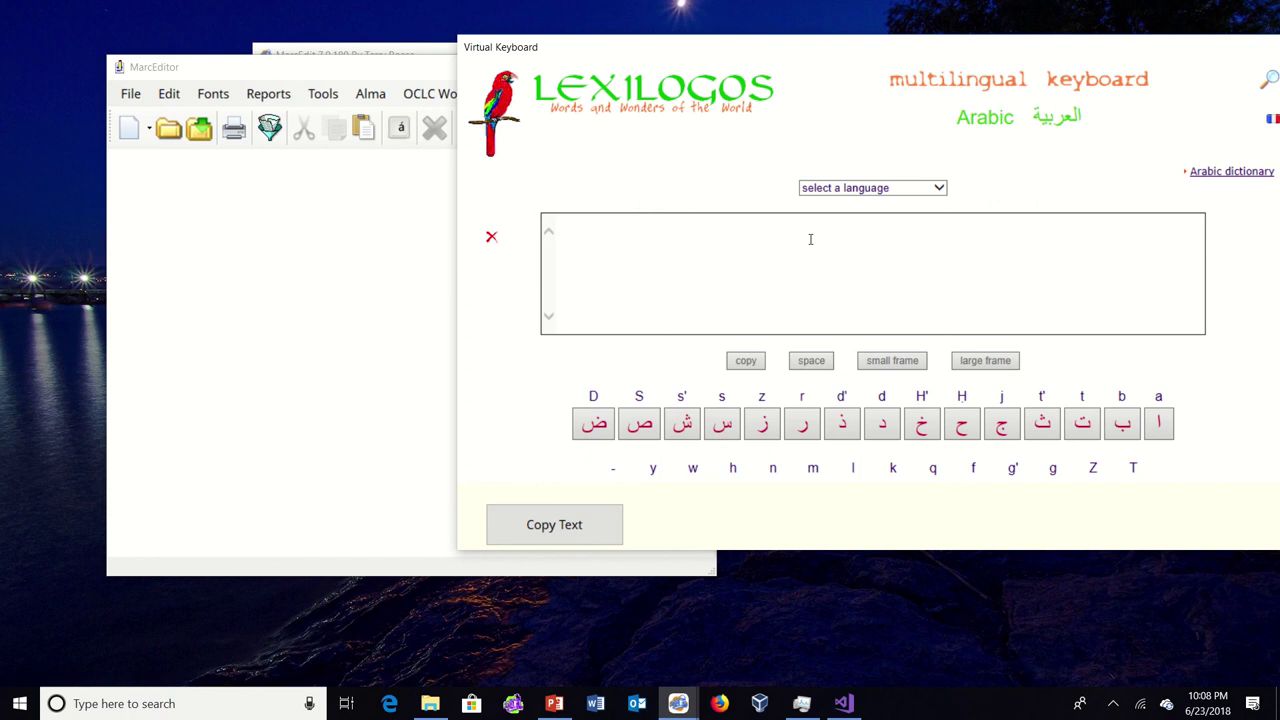
pyautogui.click(731, 432)
pyautogui.click(840, 430)
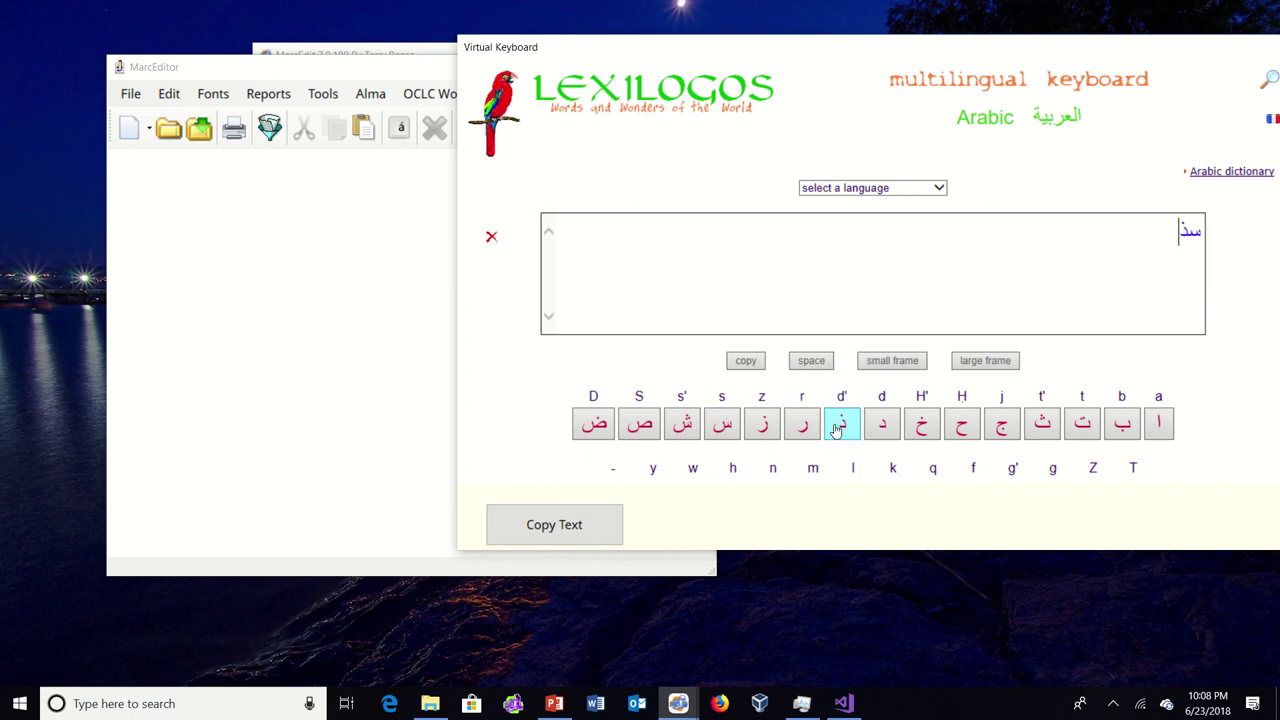
pyautogui.click(961, 428)
pyautogui.click(615, 514)
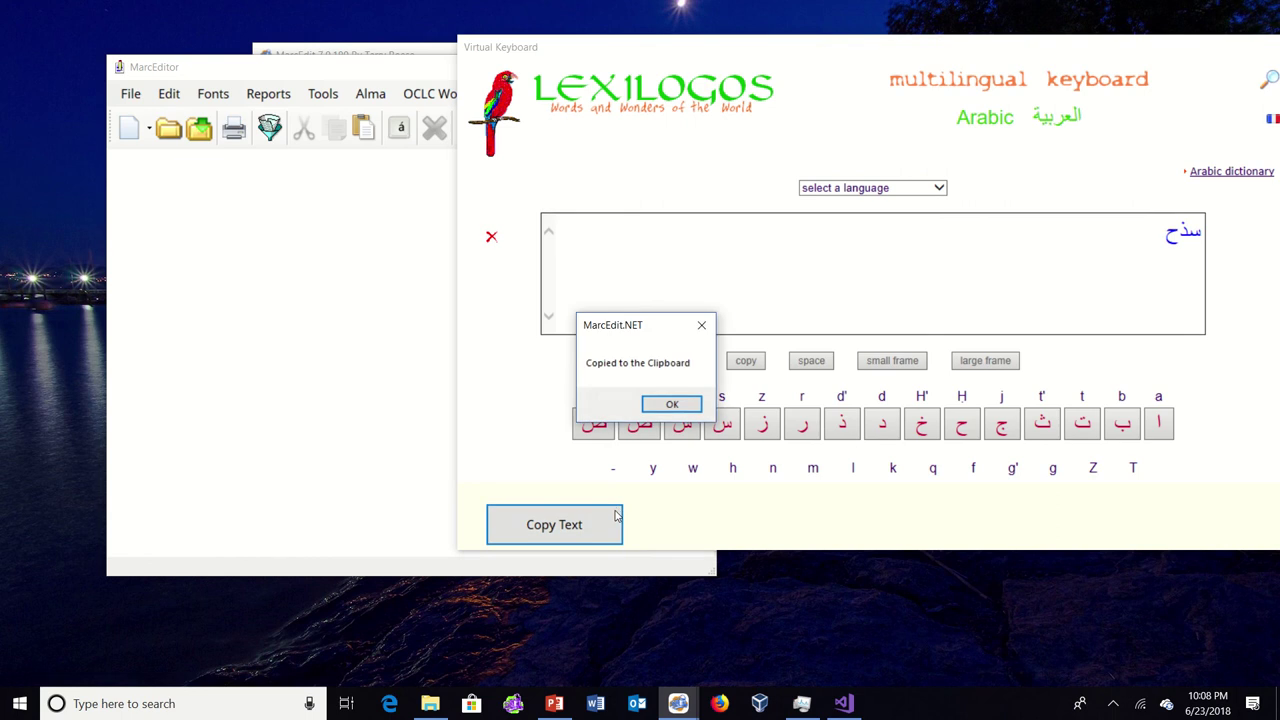
pyautogui.click(674, 404)
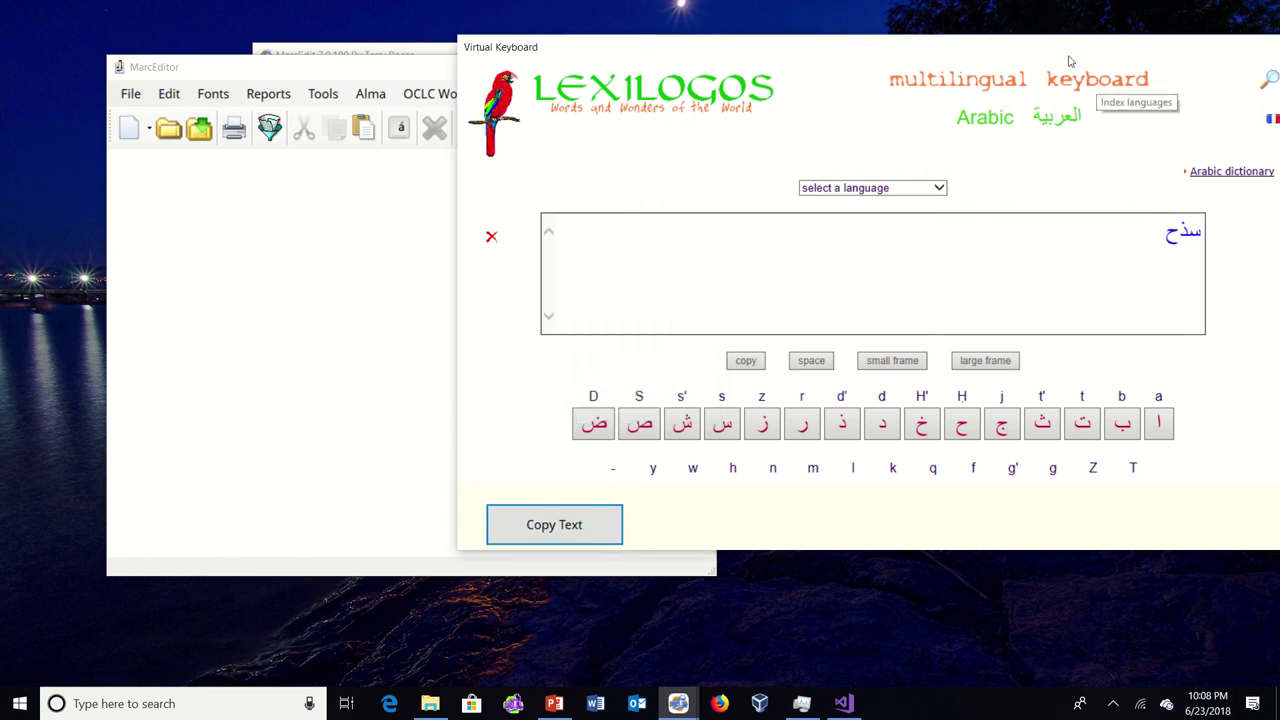
# Close the Virtual Keyboard and paste the copied Arabic text into the empty MarcEditor window
pyautogui.moveTo(1071, 48); pyautogui.dragTo(934, 76)
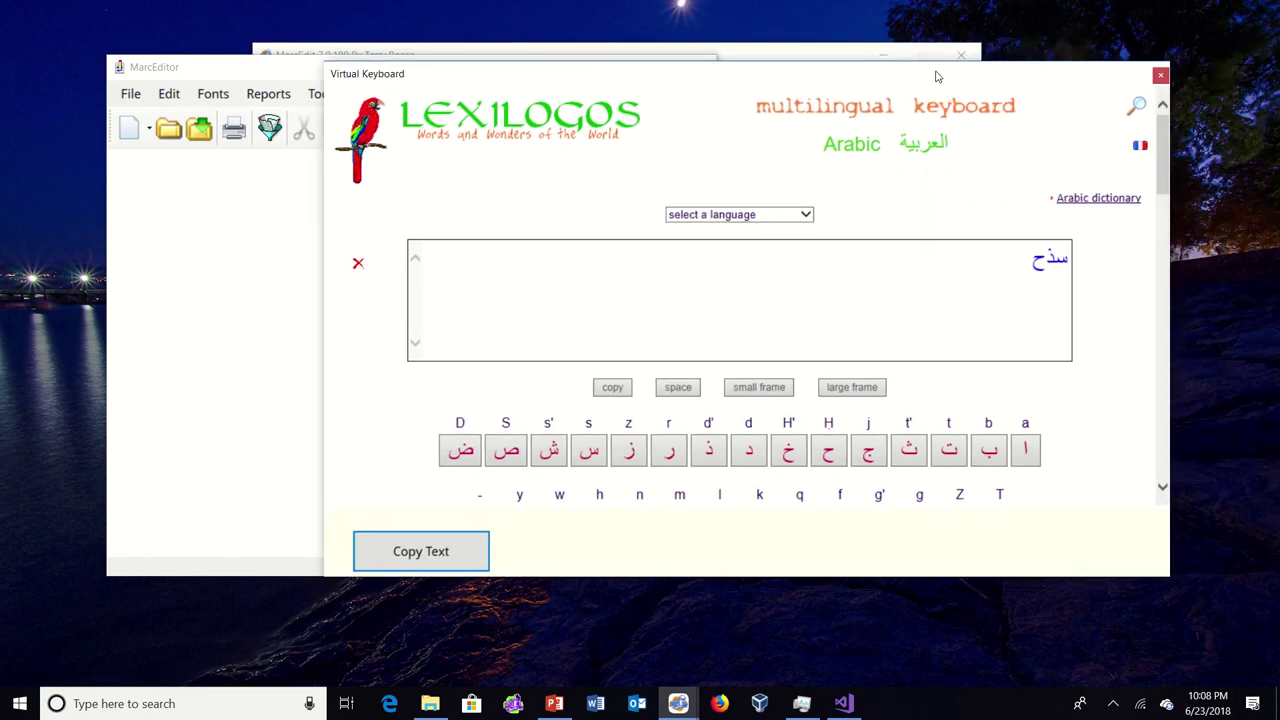
pyautogui.click(1159, 75)
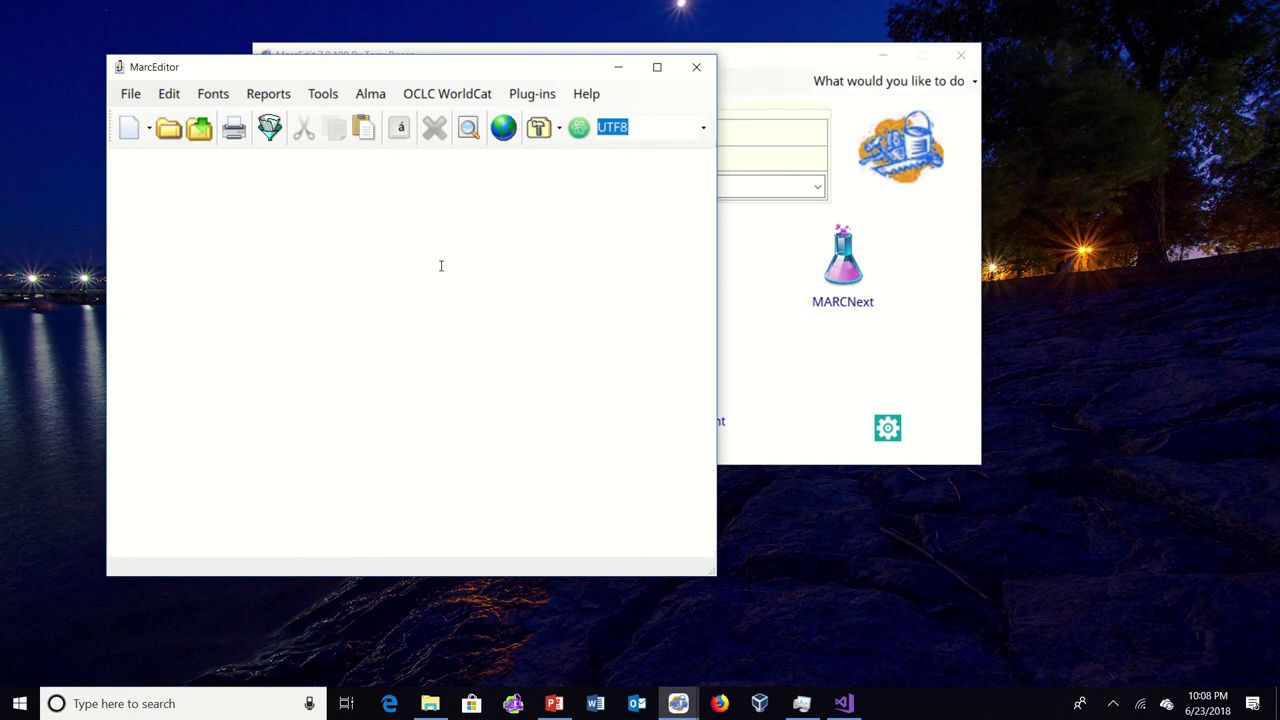
pyautogui.hotkey('ctrl', 'v')
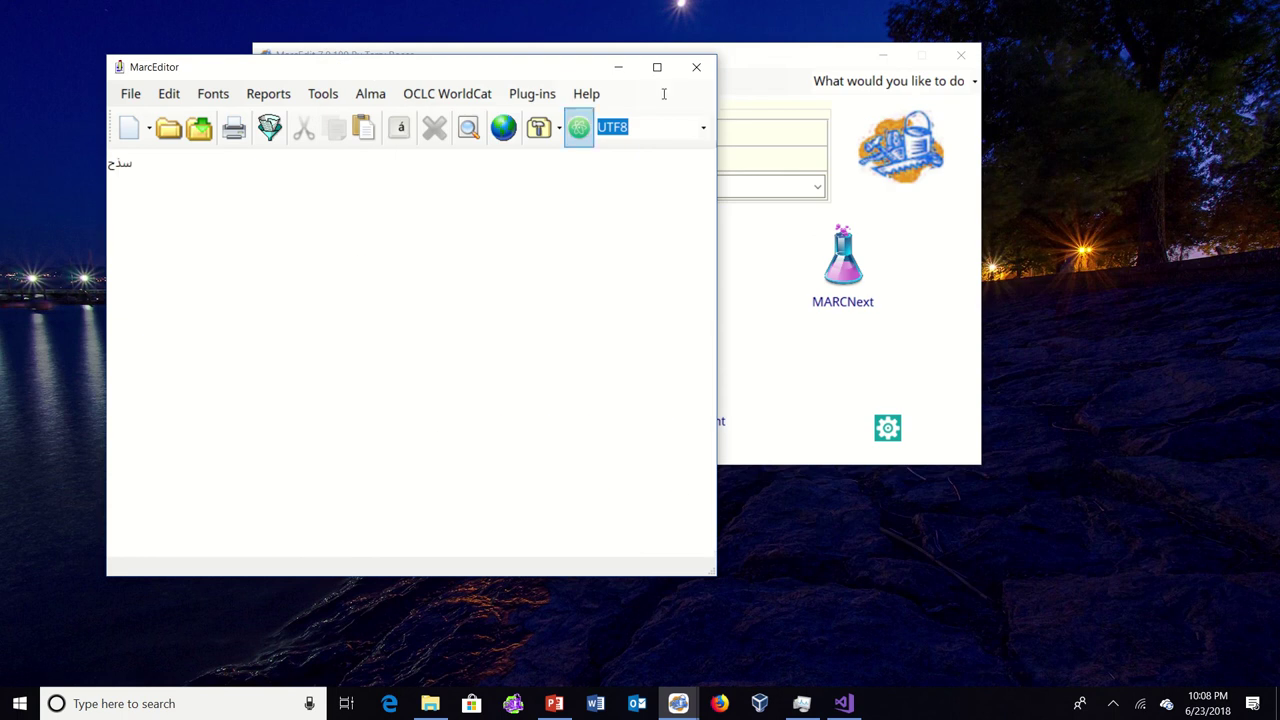
# Exit MarcEditor and MarcEdit without saving the changes, and switch to the open PowerPoint presentation
pyautogui.click(700, 70)
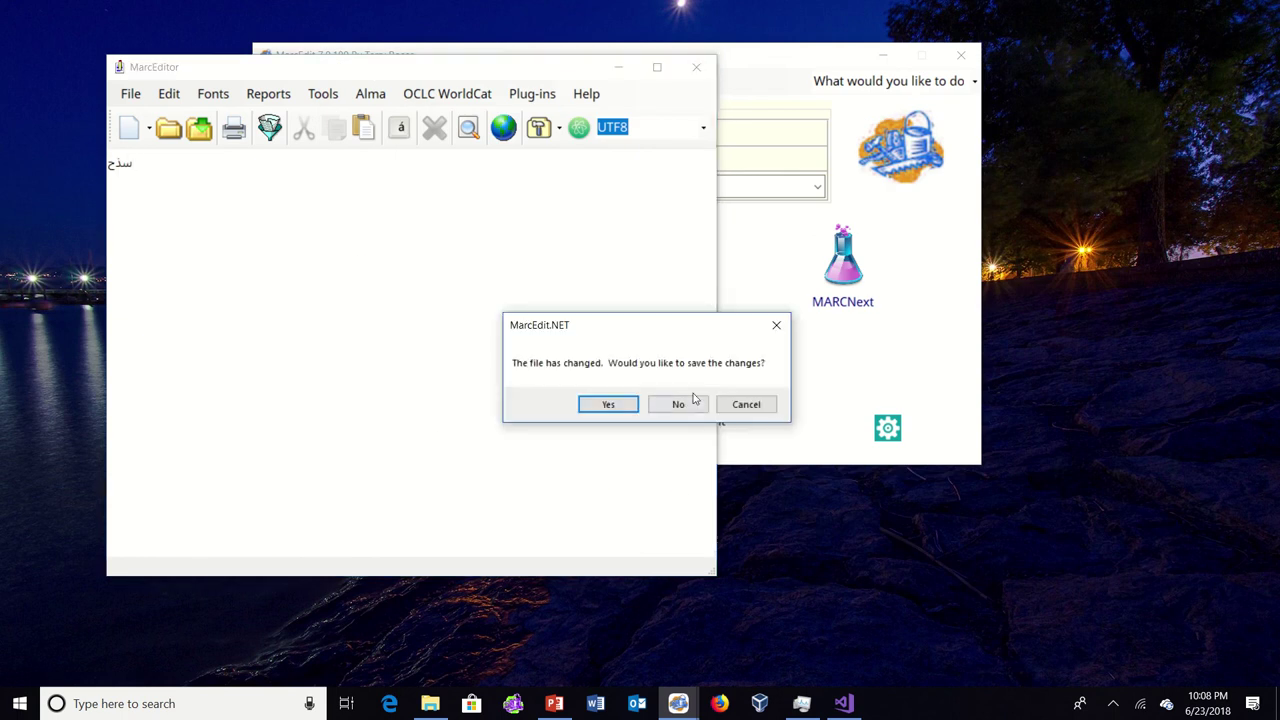
pyautogui.click(683, 404)
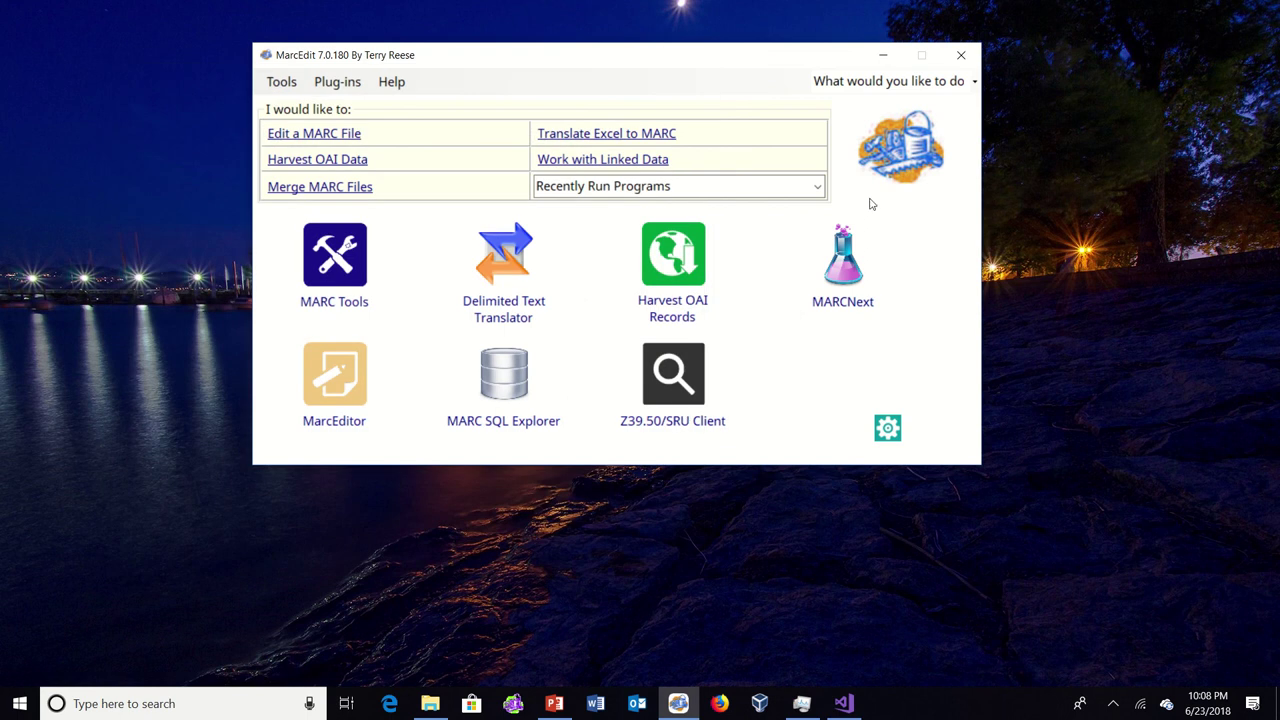
pyautogui.click(961, 55)
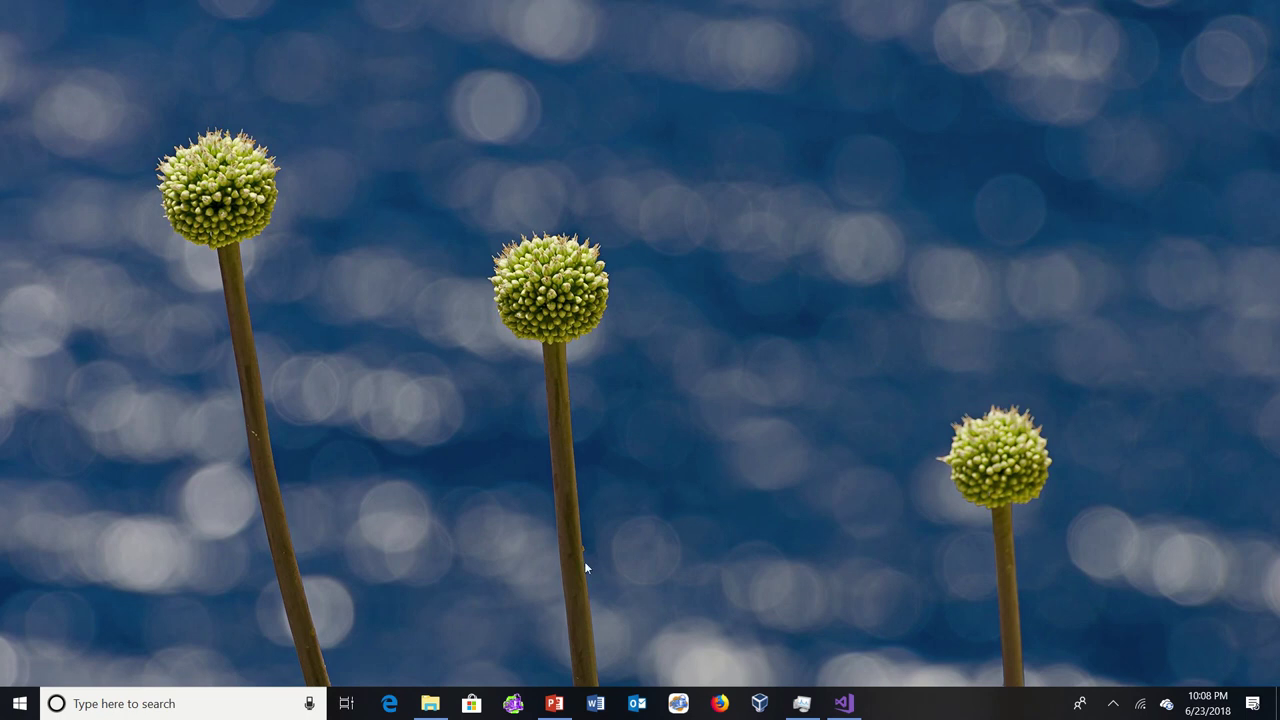
pyautogui.click(554, 703)
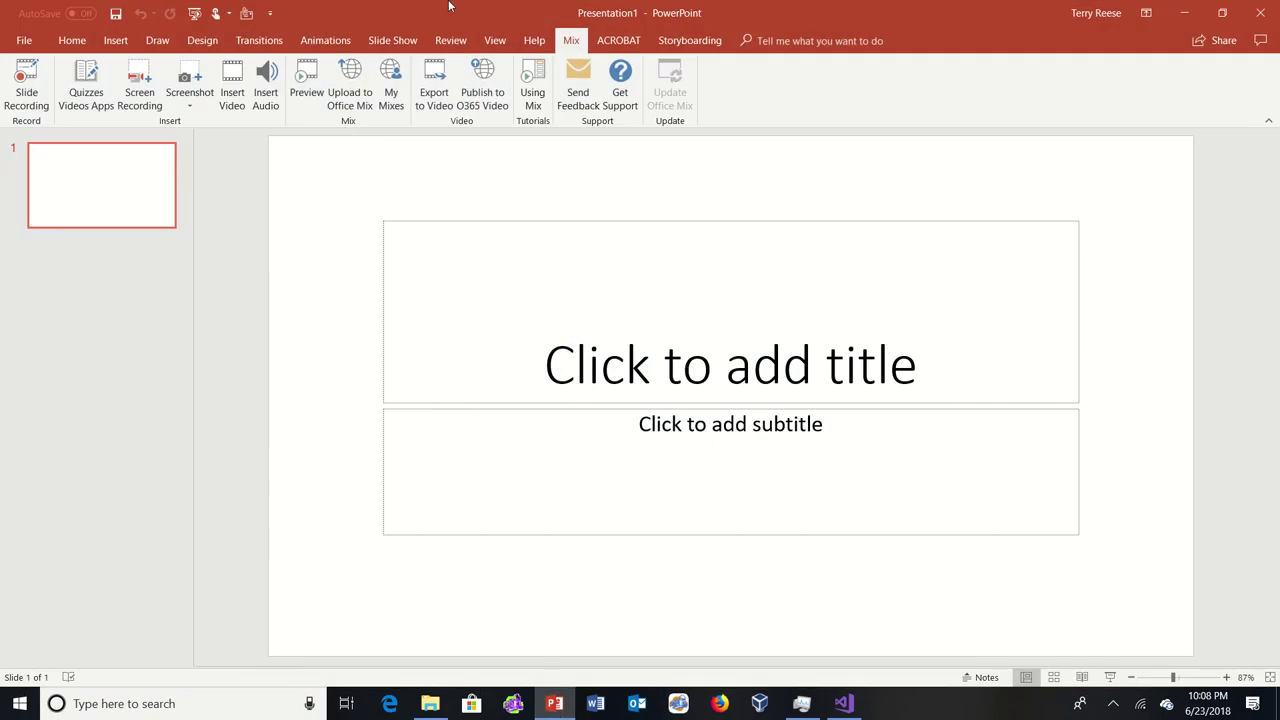